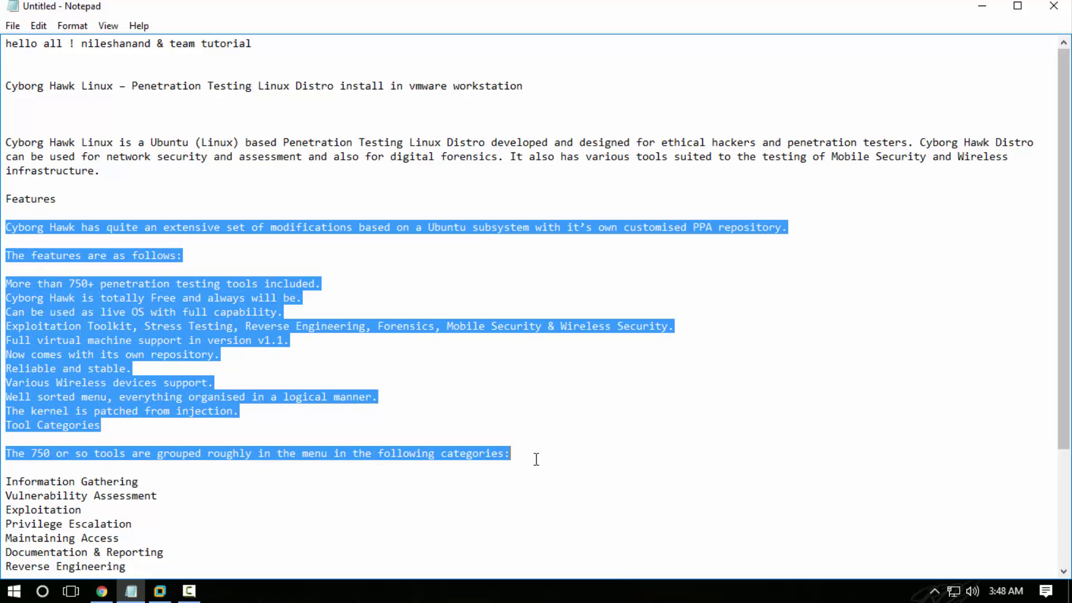
- Select the tool category list in the Cyborg Hawk notes, then switch to the cyborg.ztrela.com/download/ page in Chrome
scroll(541, 459, "down", 4)
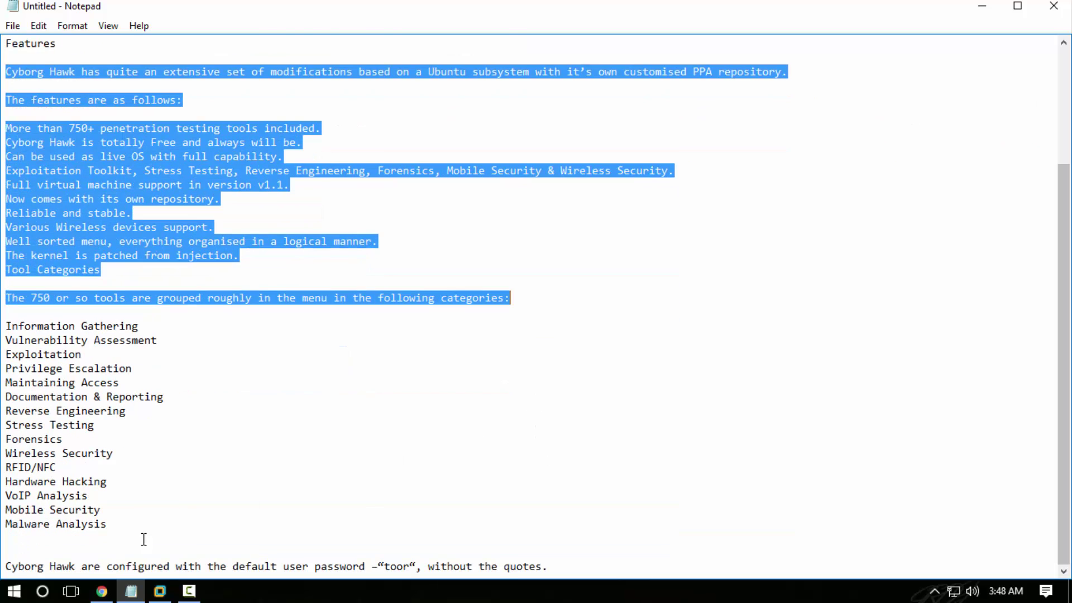
left_click_drag(119, 524, 1, 322)
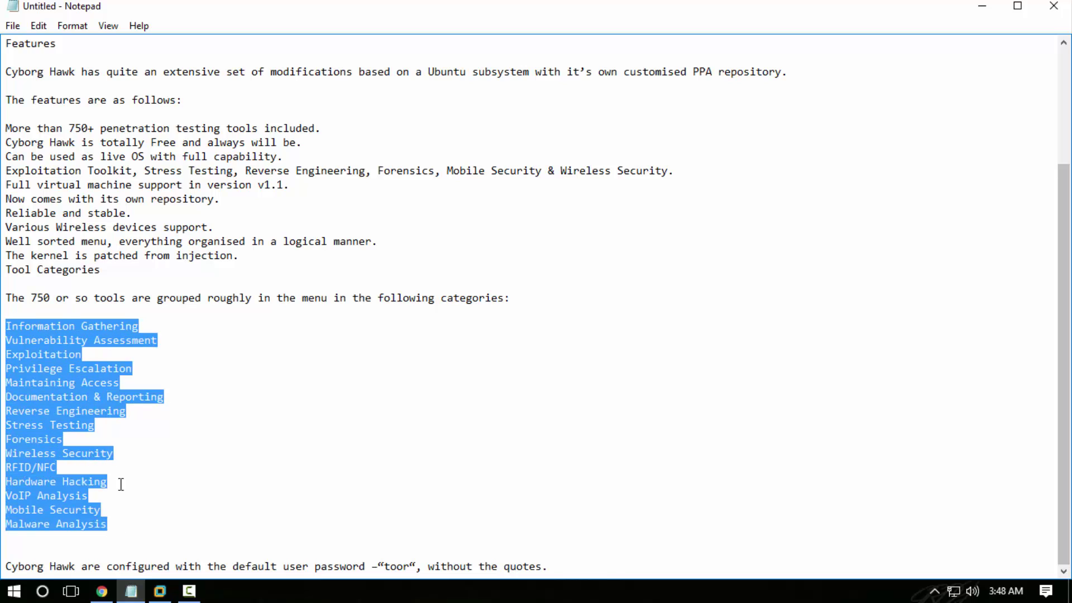
left_click(101, 591)
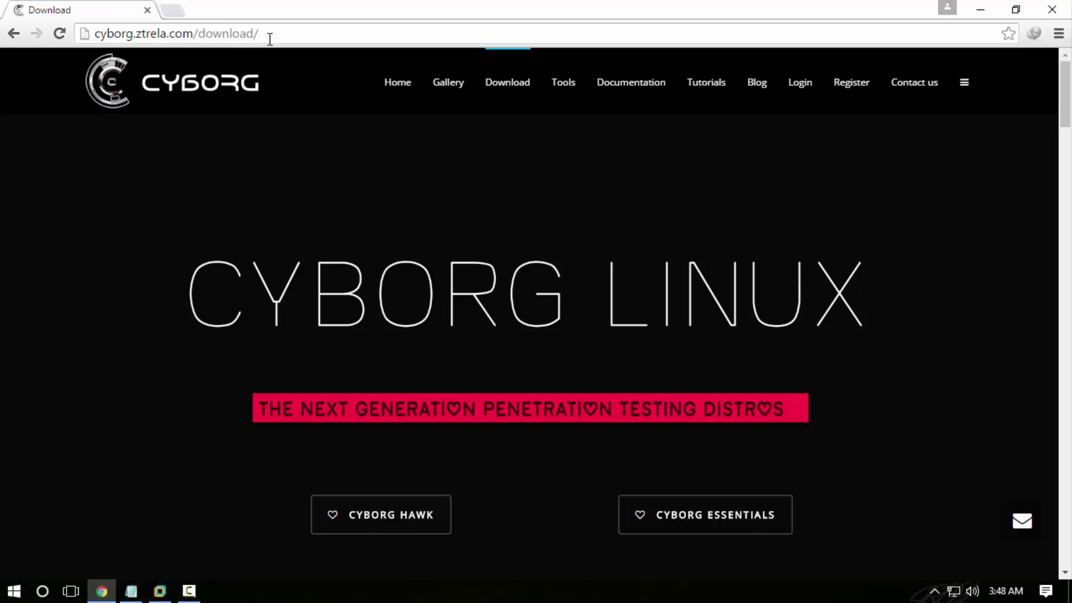
- Select the download page address and open cyborg.ztrela.com/cyborg-hawk/ in a new tab
left_click_drag(270, 39, 94, 36)
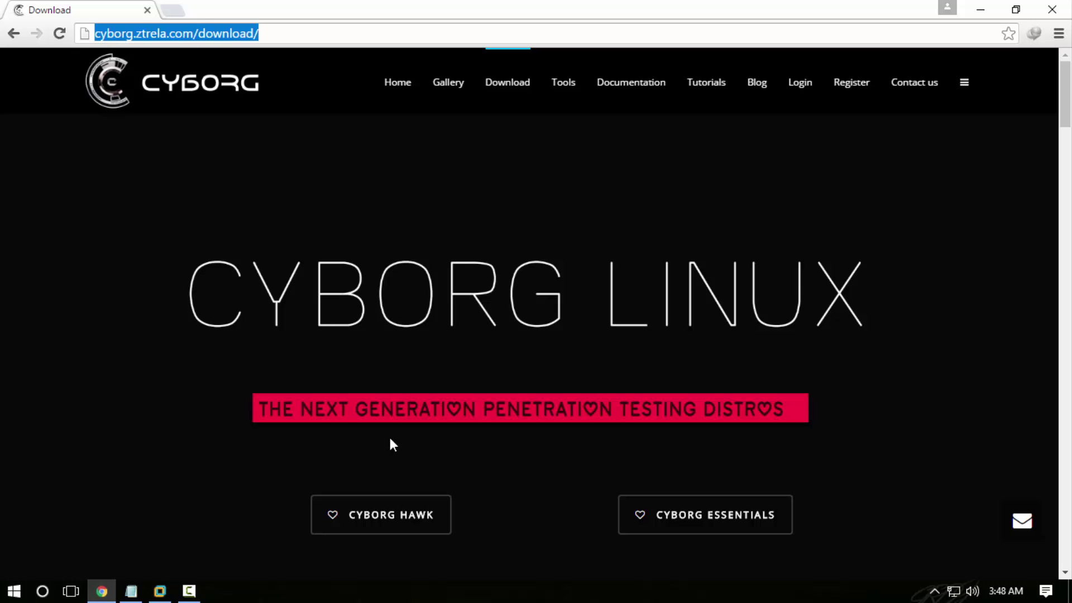
left_click(377, 529)
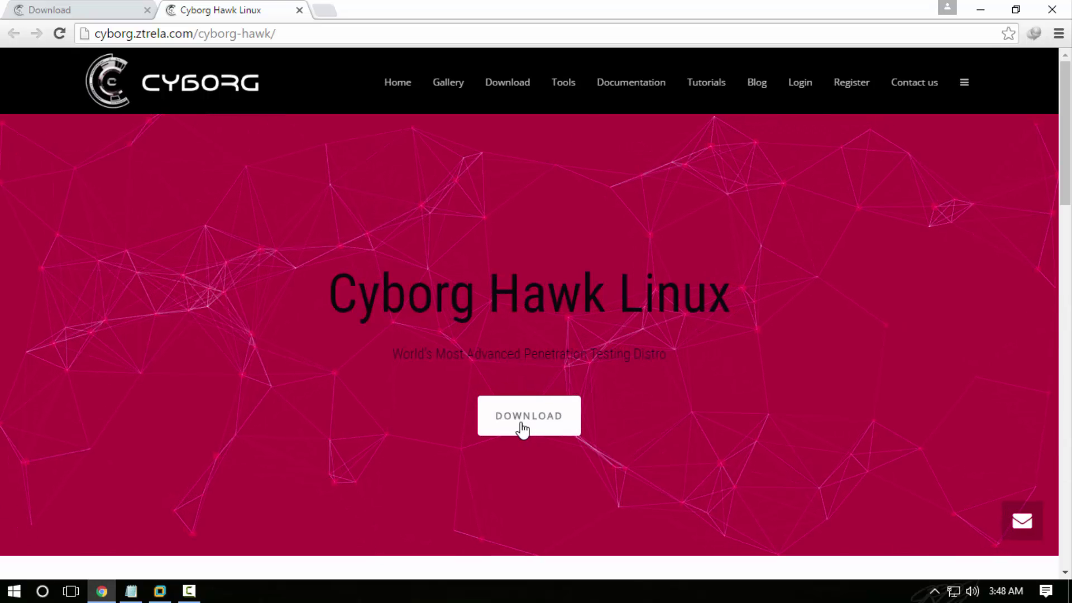
- Minimize Chrome and the Notepad notes to bring VMware Workstation to the front
left_click(980, 10)
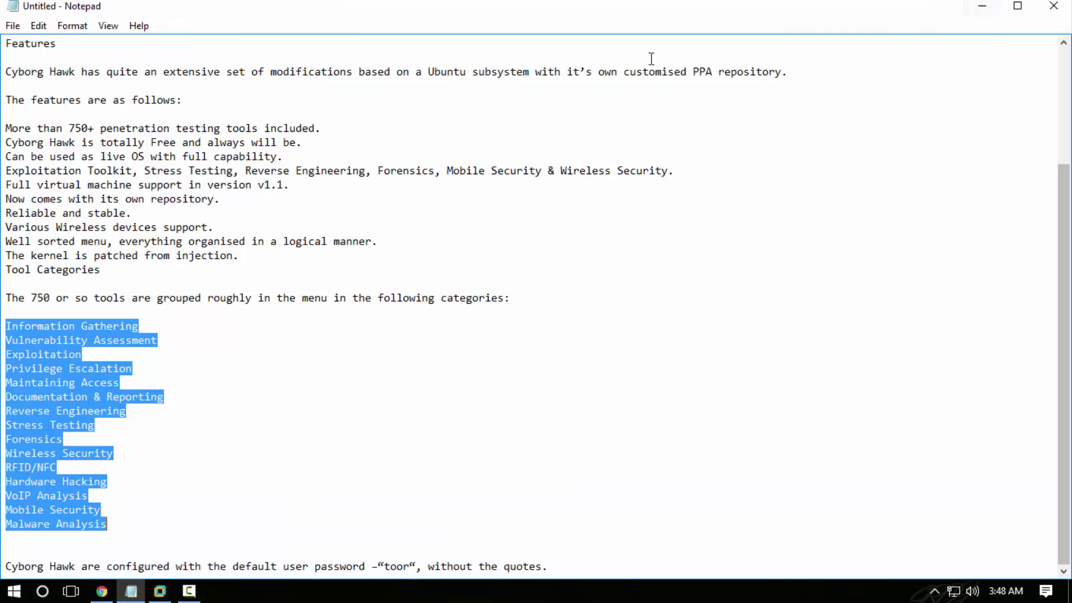
left_click(363, 453)
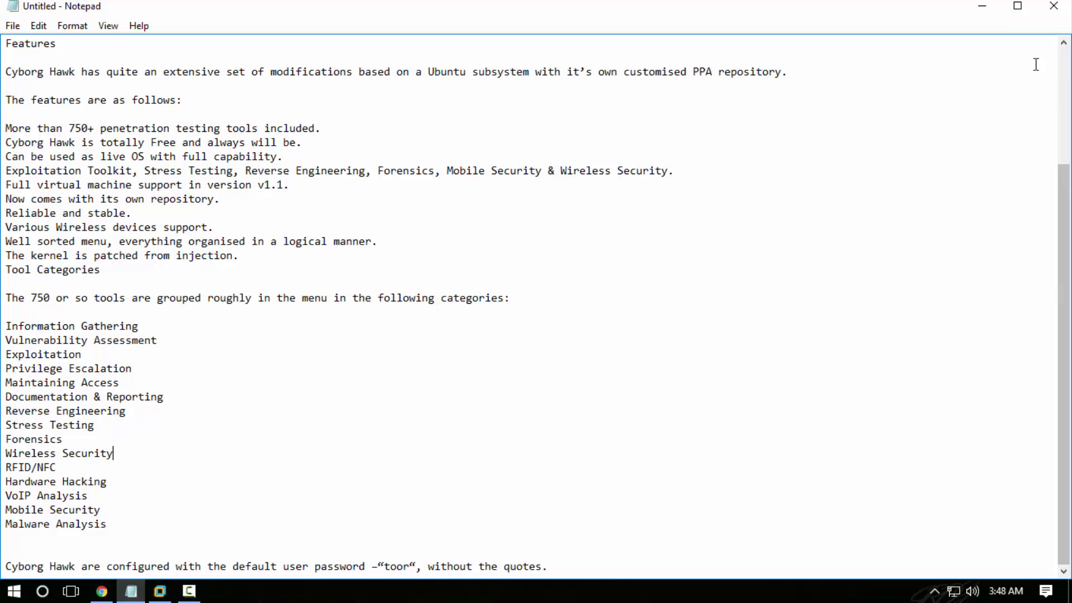
left_click(978, 8)
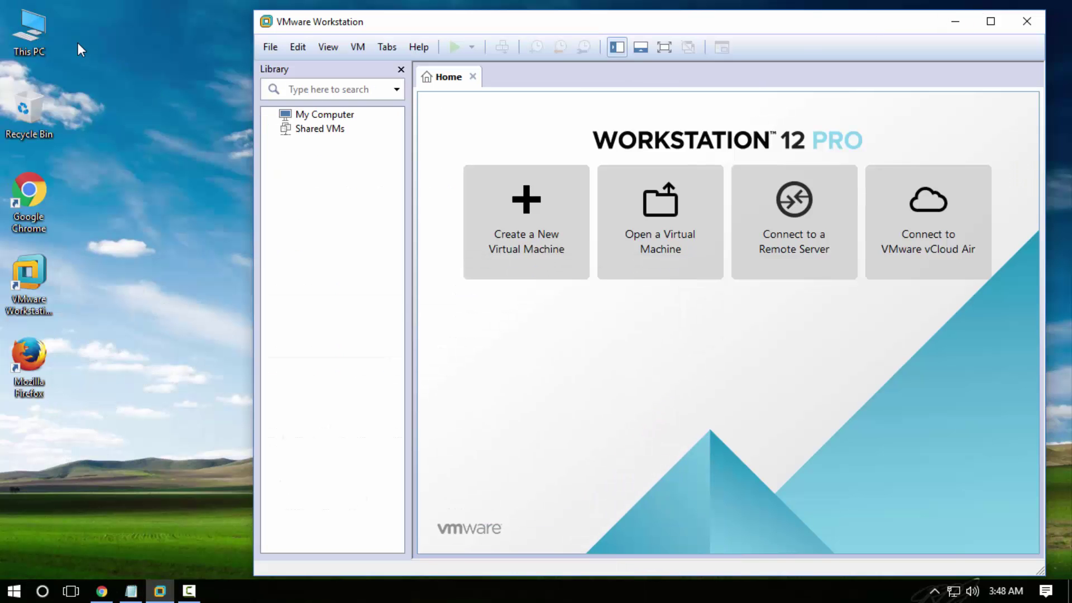
- Check the version, 12.1.1 build-3770994, in Help > About VMware Workstation
left_click(421, 48)
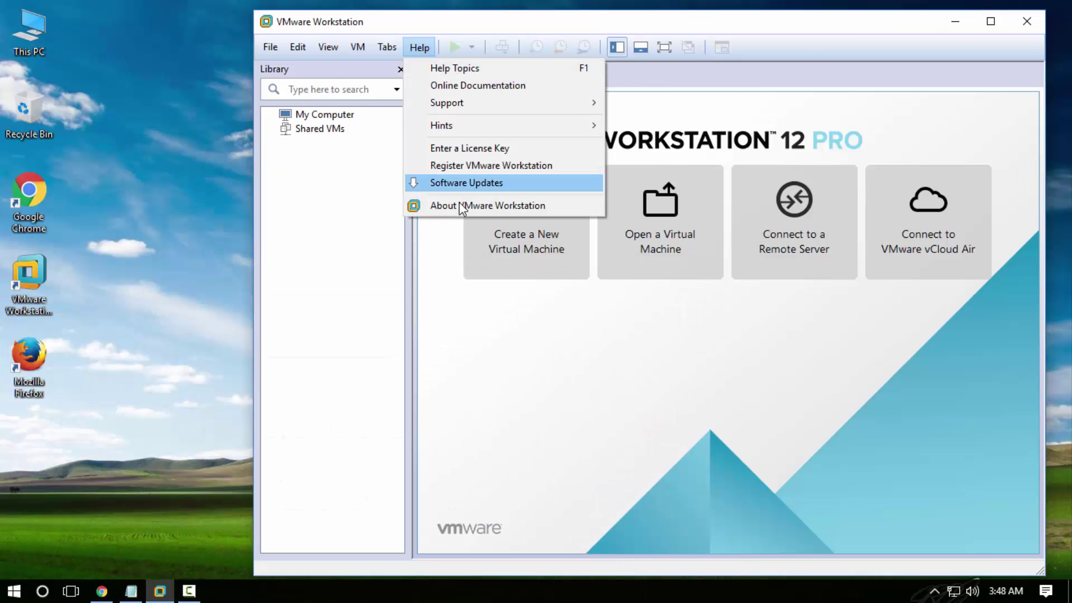
left_click(459, 204)
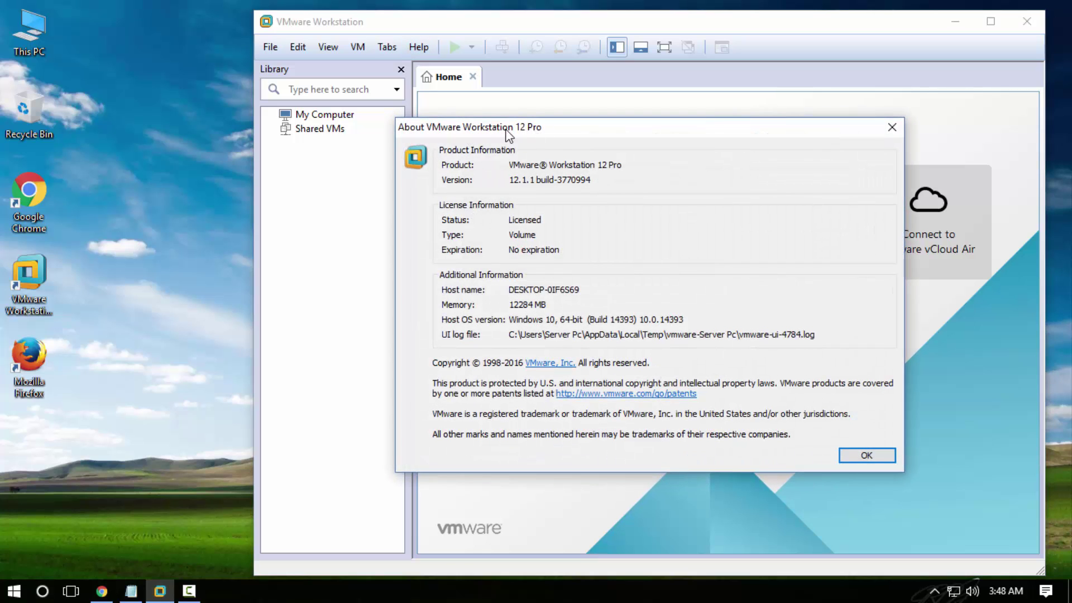
left_click(866, 455)
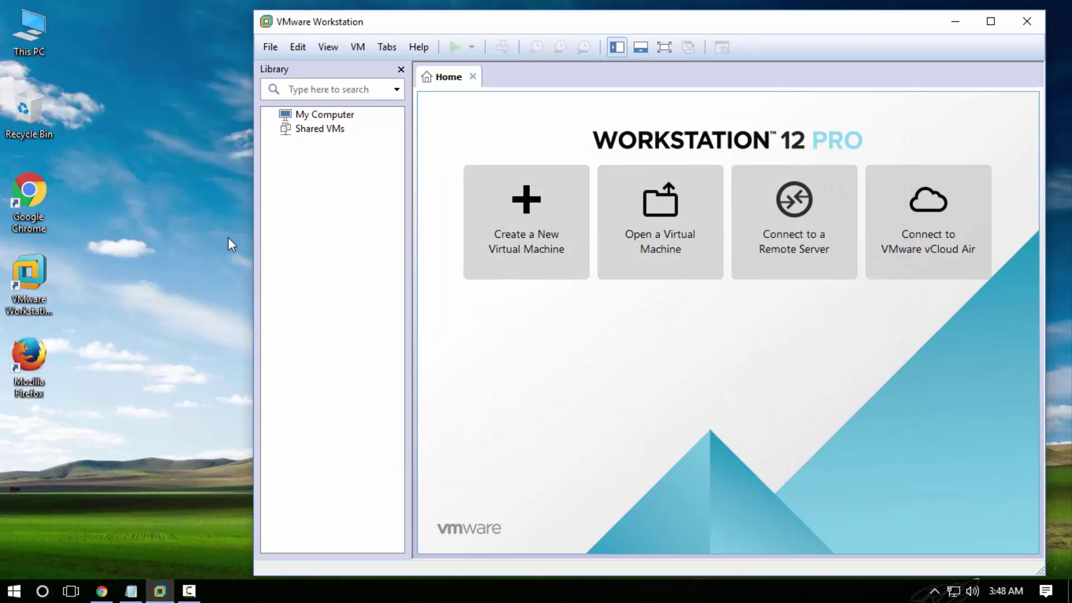
double_click(20, 26)
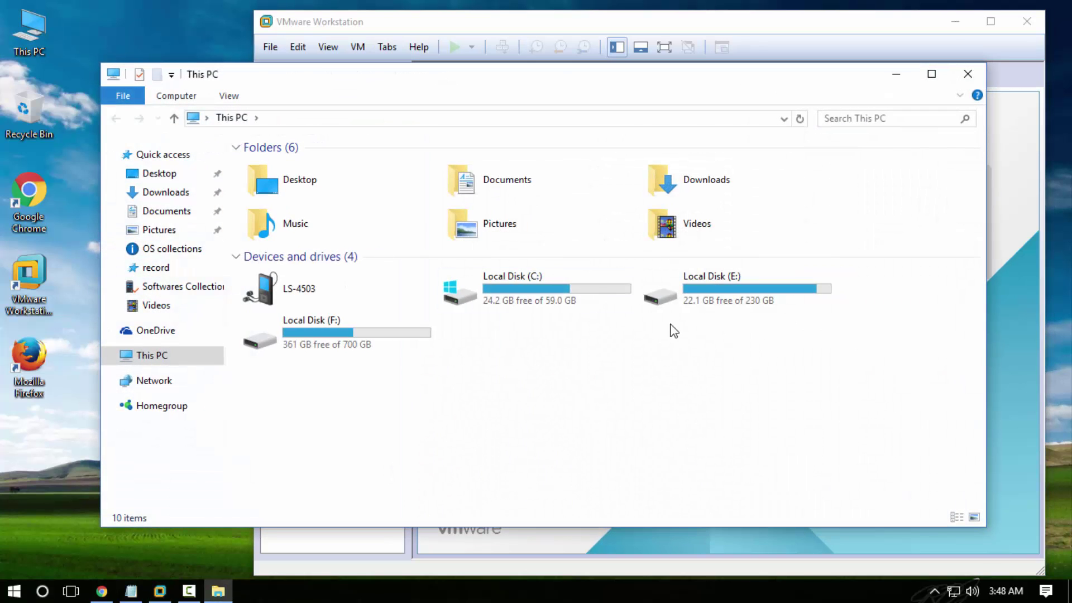
double_click(362, 349)
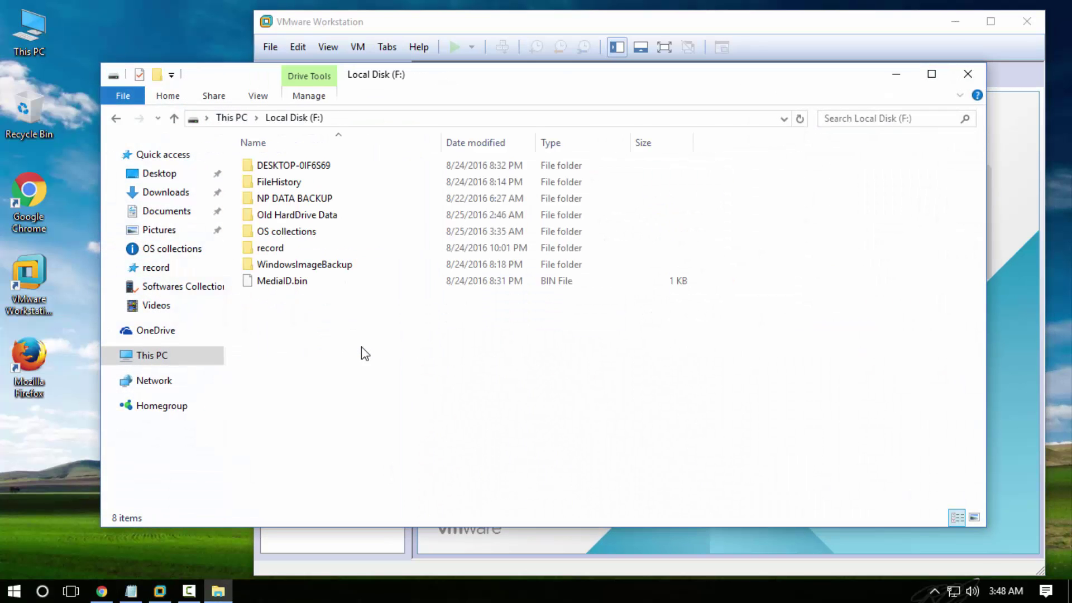
double_click(276, 233)
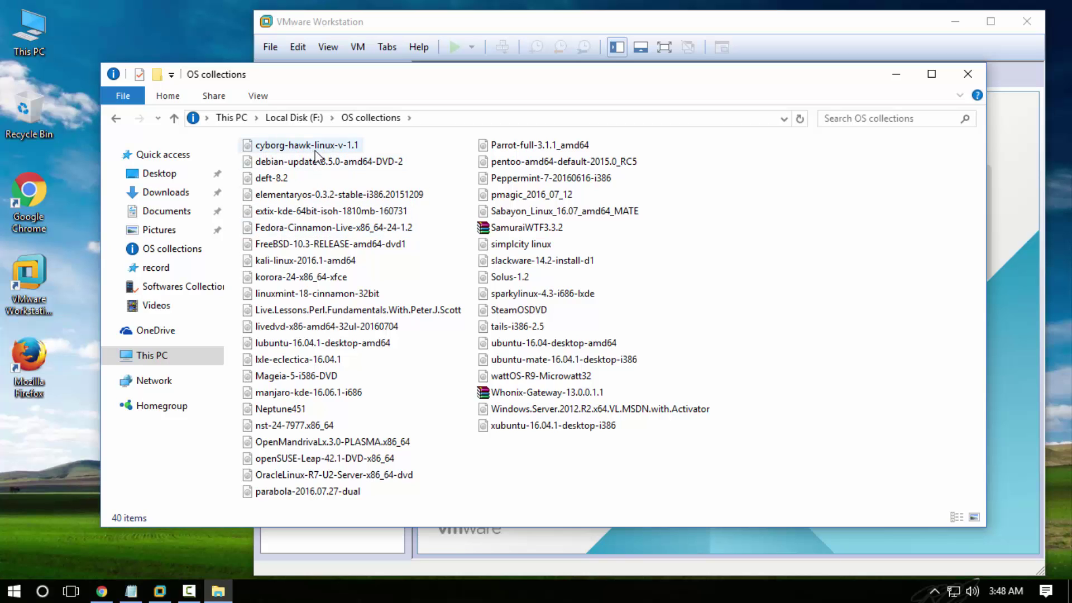
left_click(967, 74)
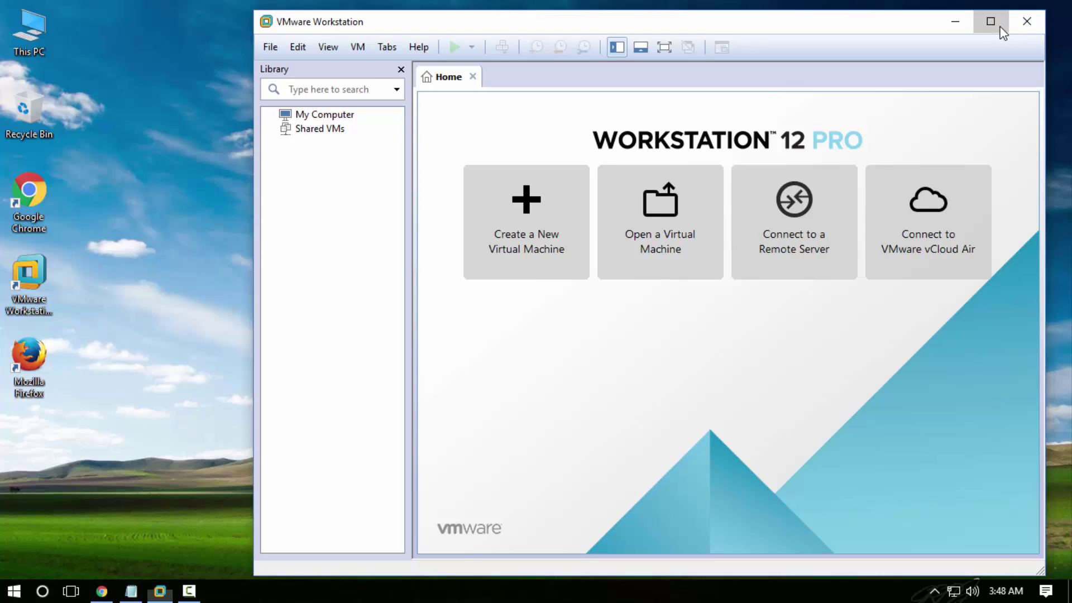
- Maximize VMware and start a Custom new virtual machine with default hardware compatibility
left_click(1001, 28)
left_click(426, 223)
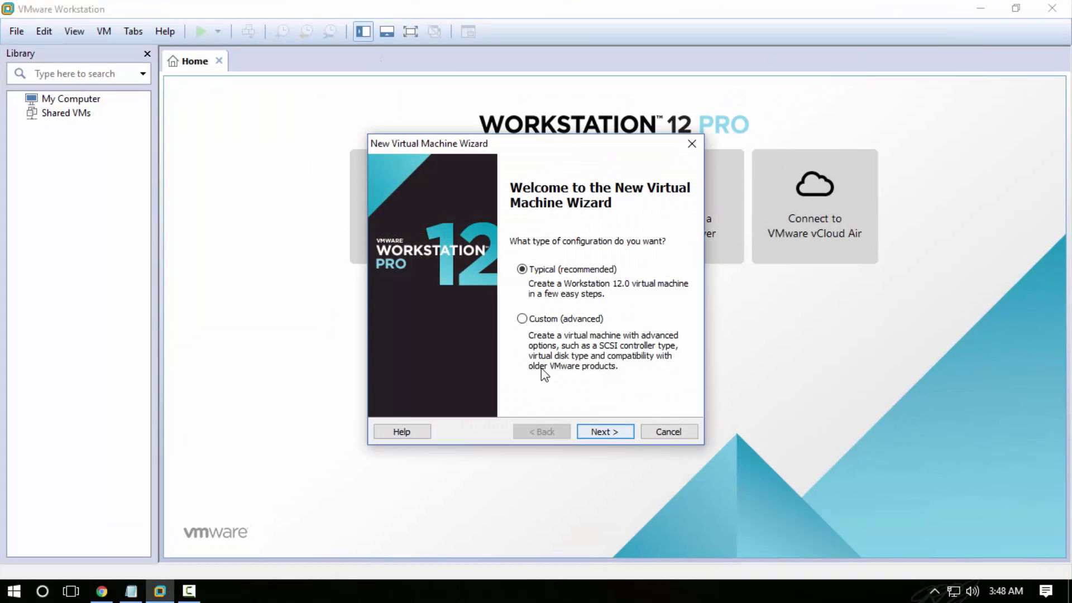
left_click(530, 319)
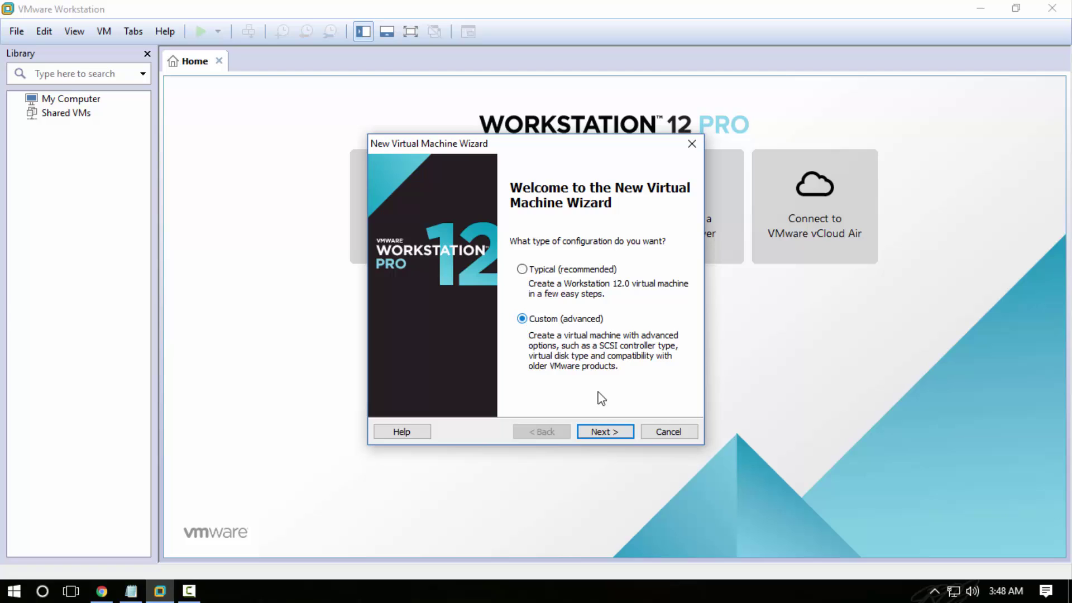
left_click(603, 433)
left_click(603, 432)
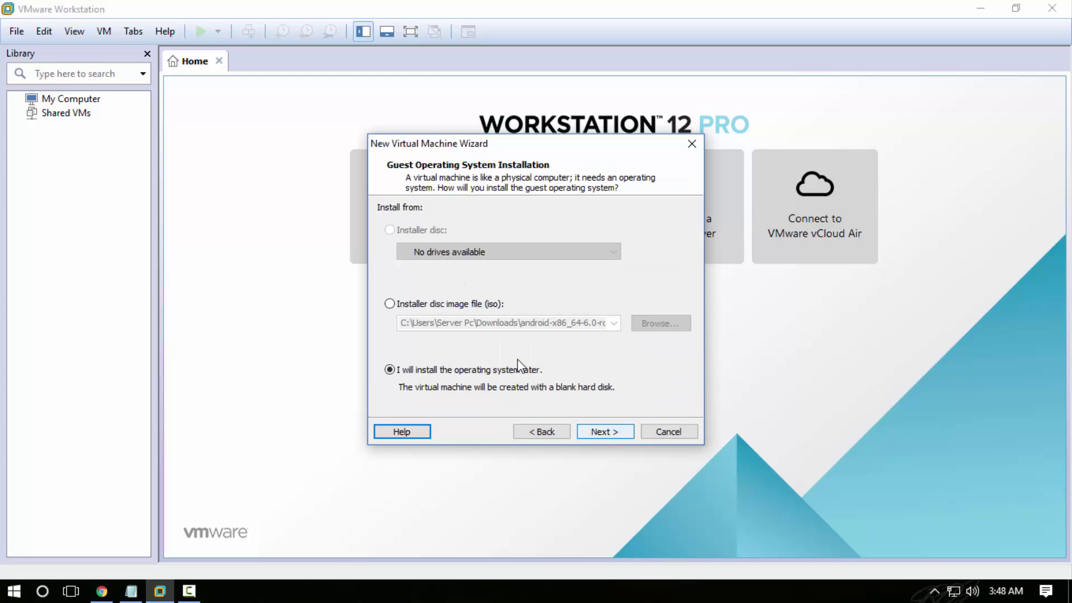
- Choose F:\OS collections\cyborg-hawk-linux-v-1.1.iso as the installer disc image
left_click(491, 305)
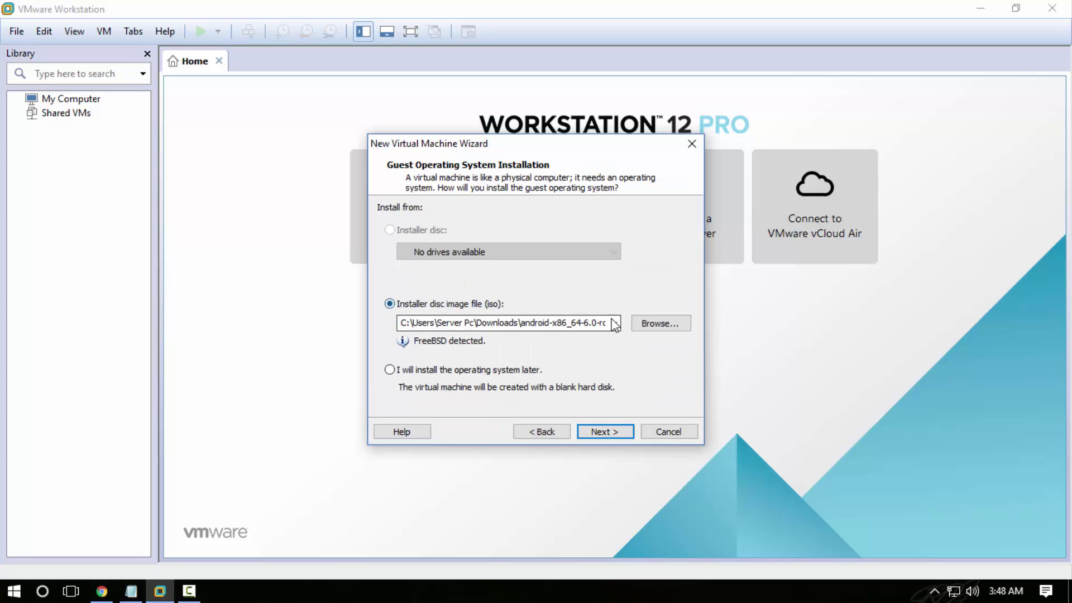
left_click(649, 328)
left_click(611, 267)
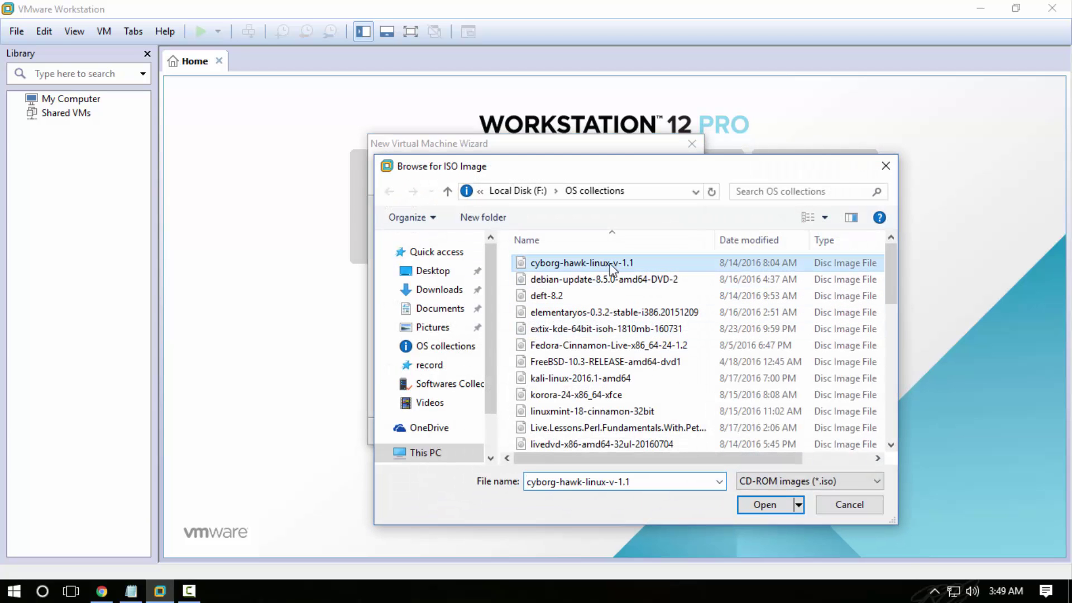
left_click(760, 503)
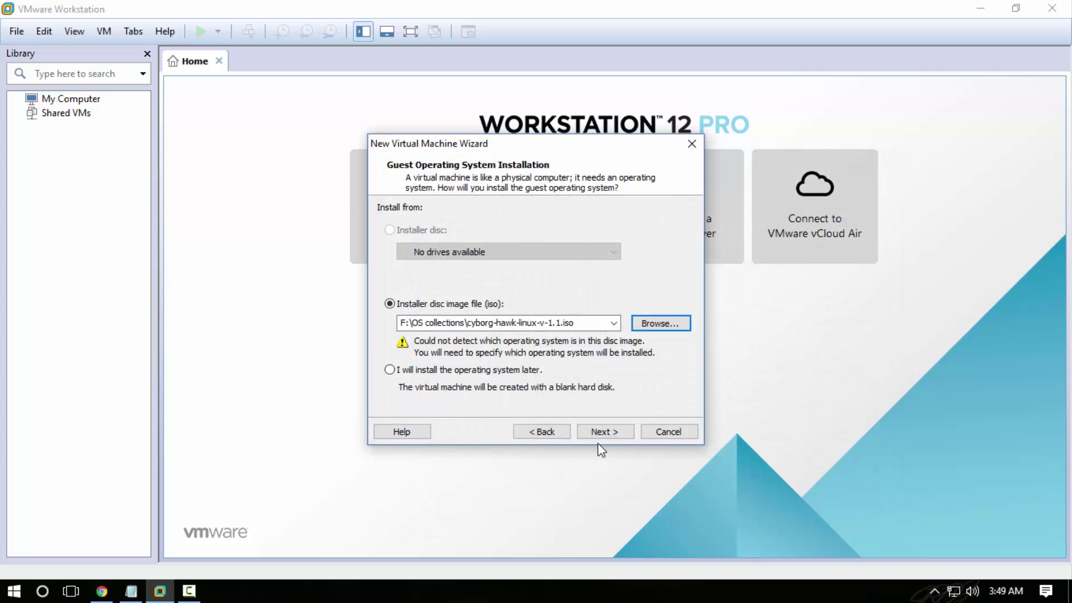
left_click(608, 429)
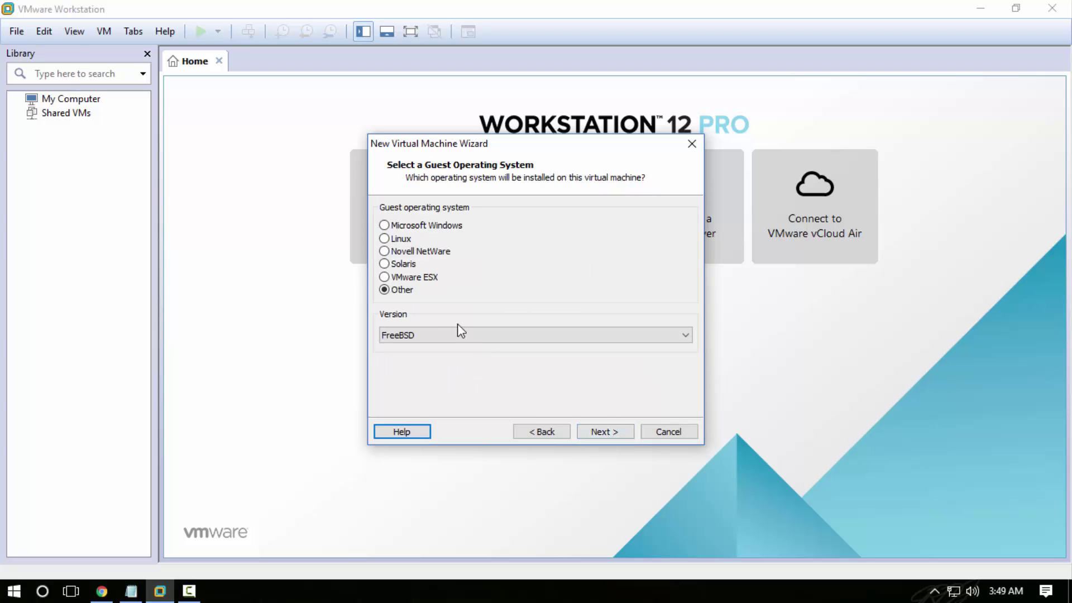
- Set the guest OS to Linux Ubuntu and name the virtual machine 'My cyborg'
left_click(384, 239)
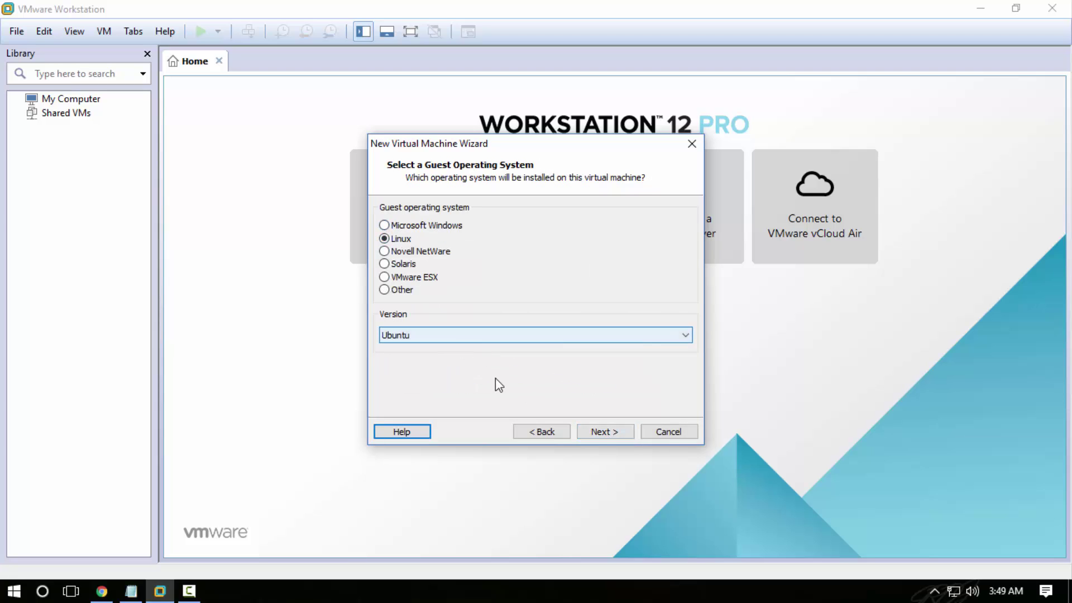
left_click(591, 434)
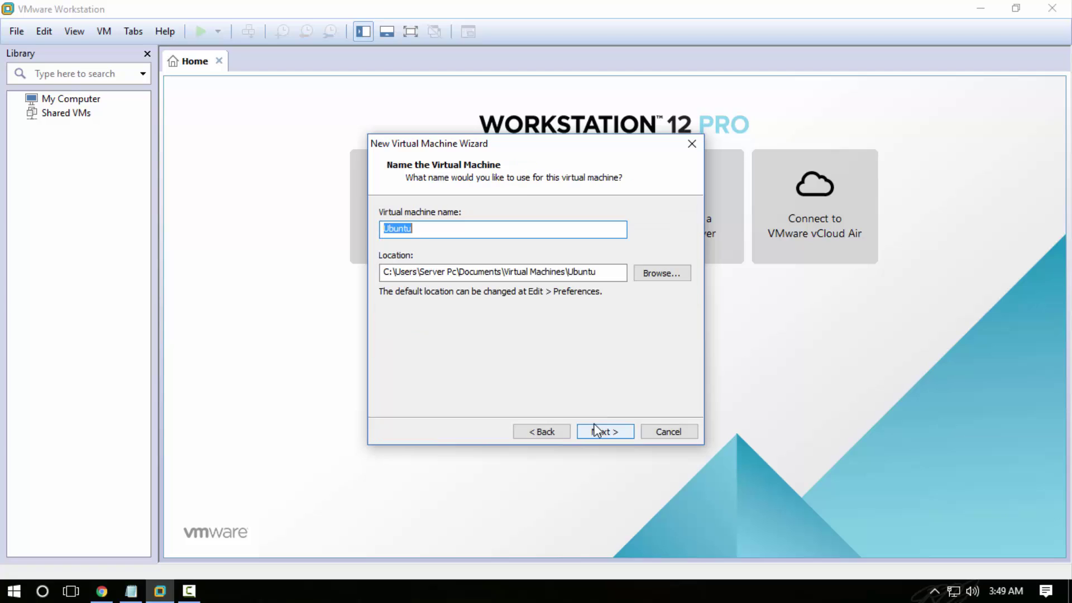
type("My cyborg")
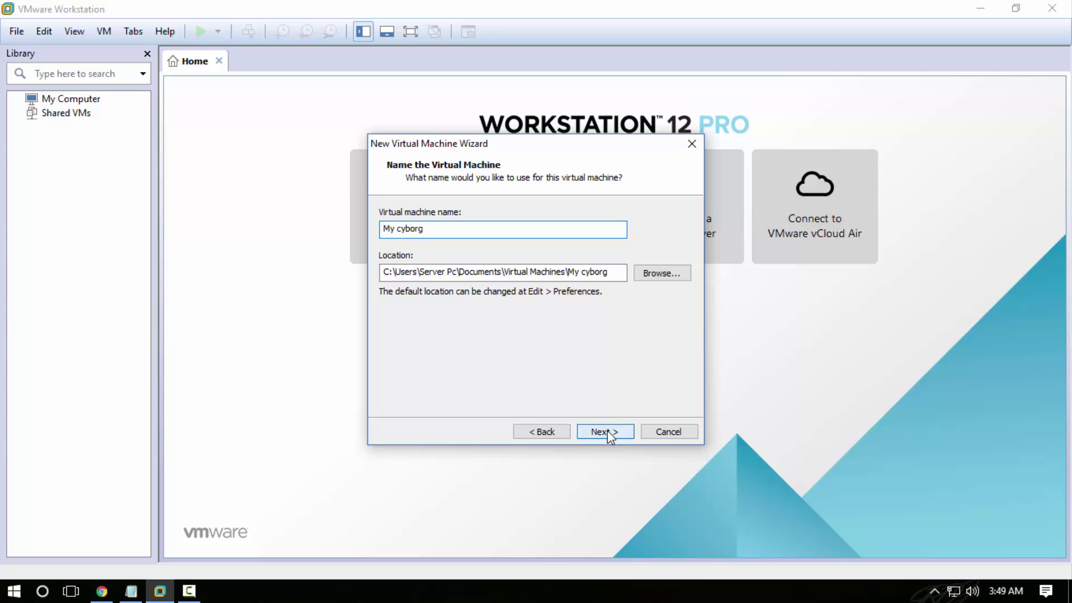
left_click(610, 436)
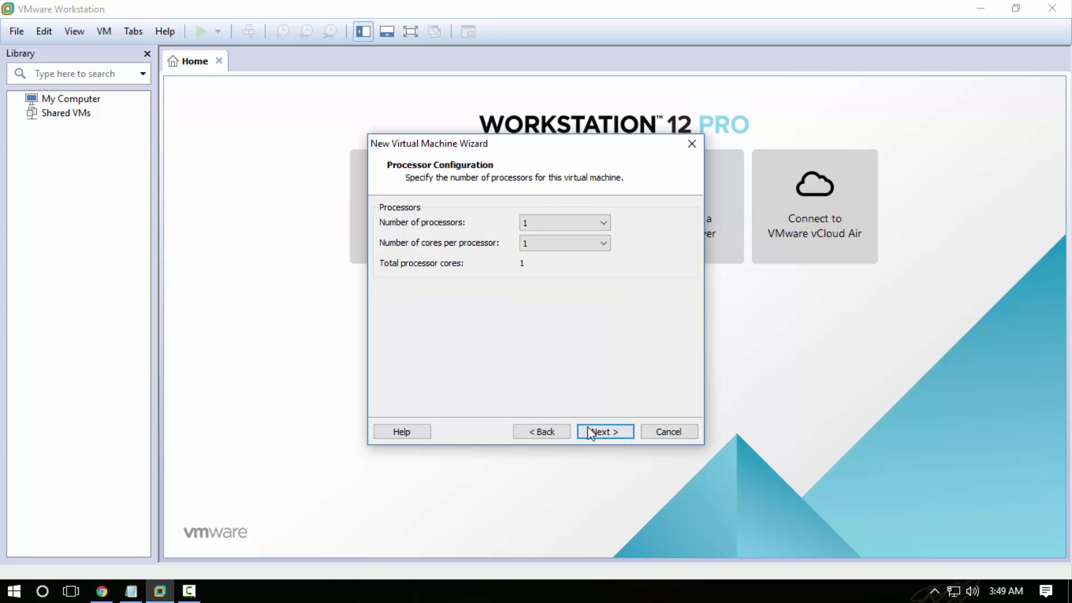
- Keep one processor, accept the memory setting, and use no network connection
left_click(589, 432)
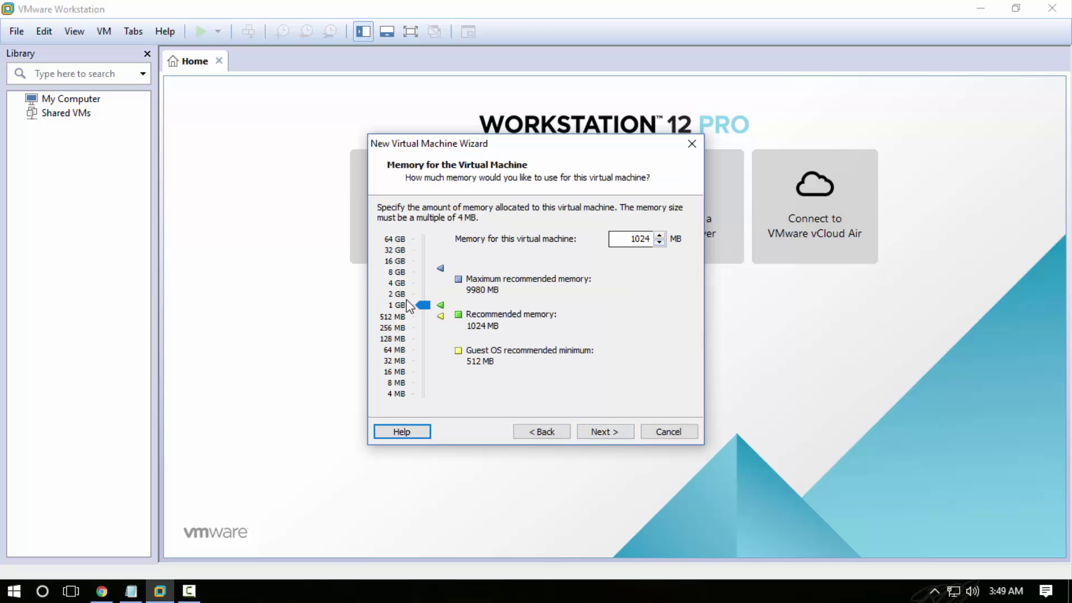
left_click_drag(422, 304, 424, 306)
left_click(599, 432)
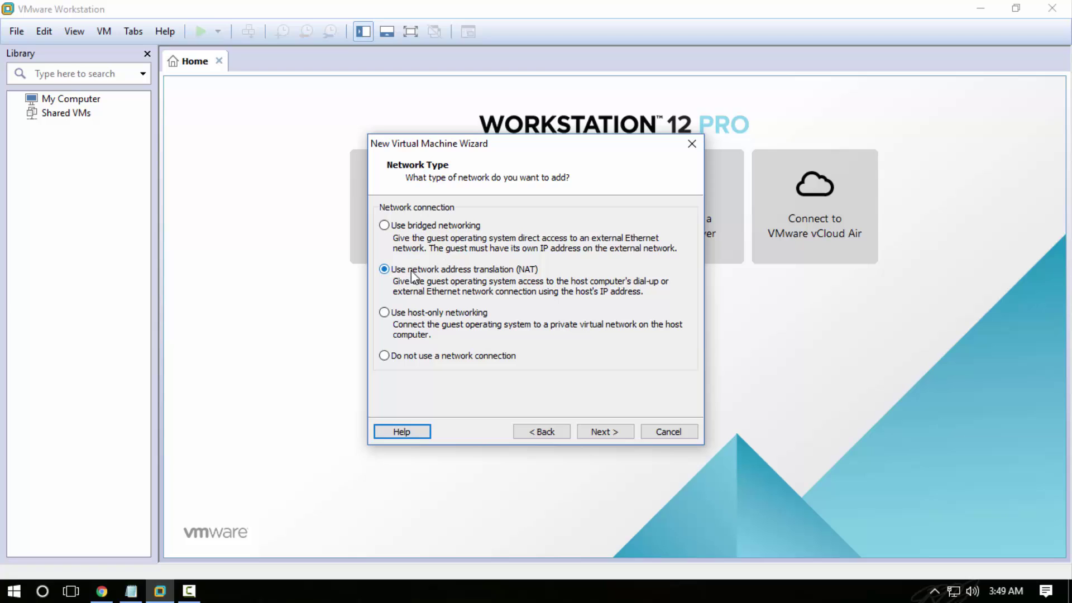
left_click(383, 356)
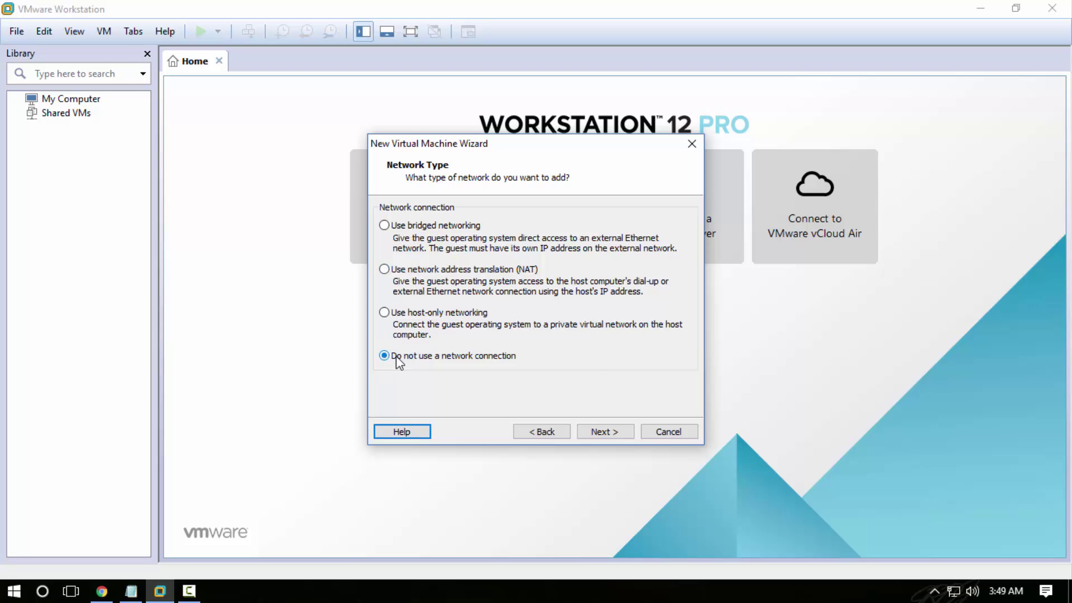
left_click(604, 431)
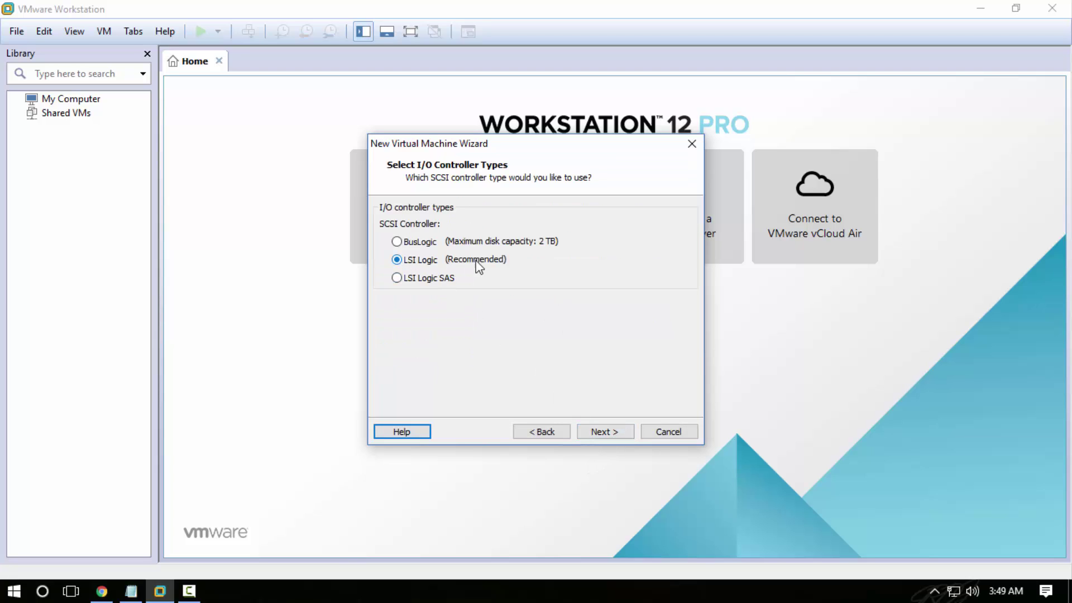
- Keep LSI Logic and create a new 30 GB single-file disk named My cyborg.vmdk
left_click(602, 432)
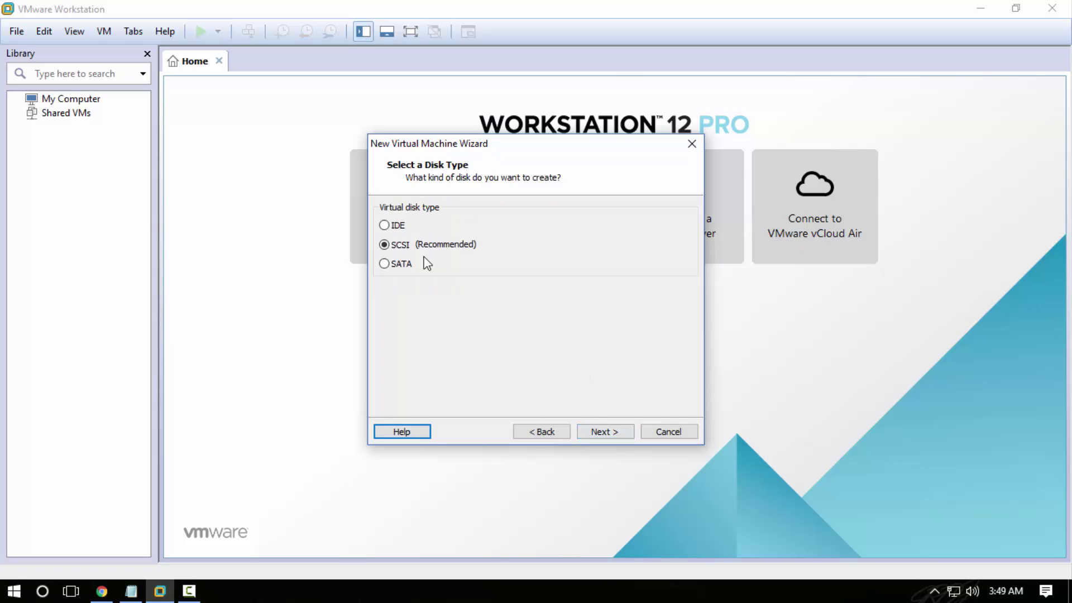
left_click(593, 434)
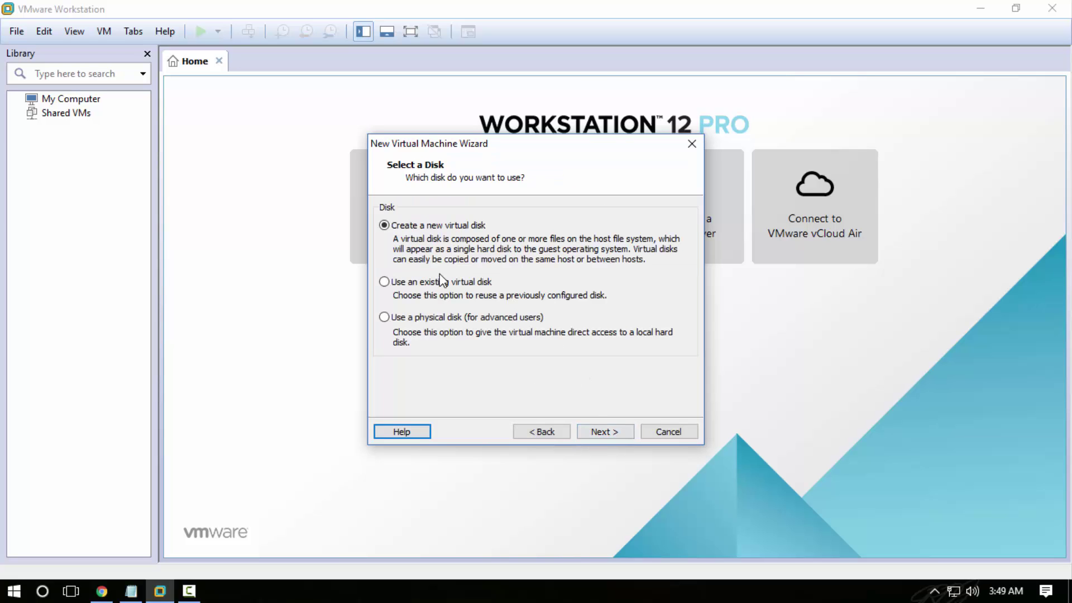
left_click(606, 433)
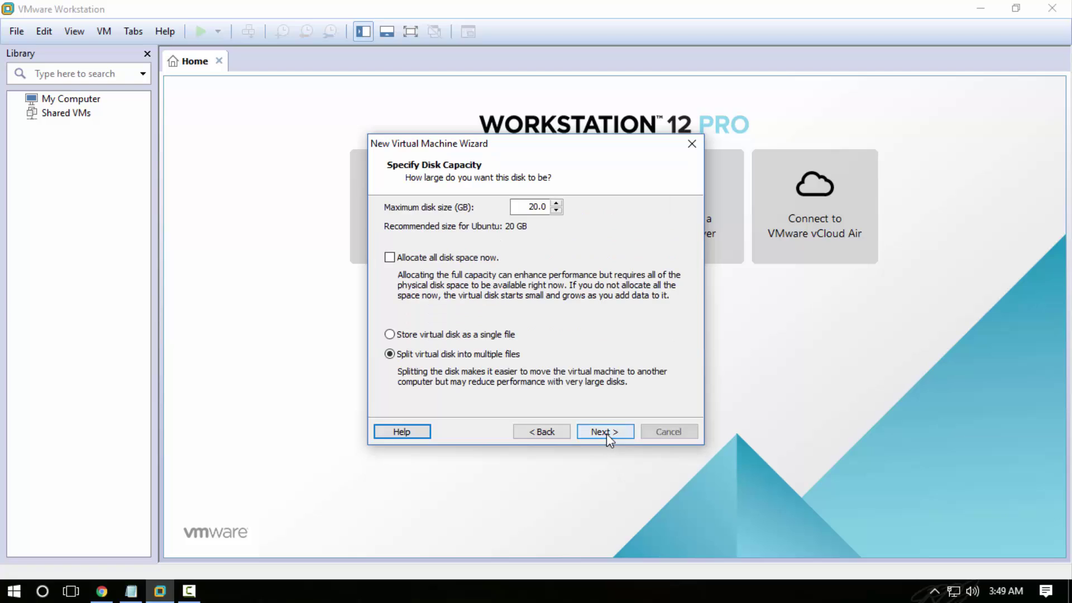
left_click(393, 334)
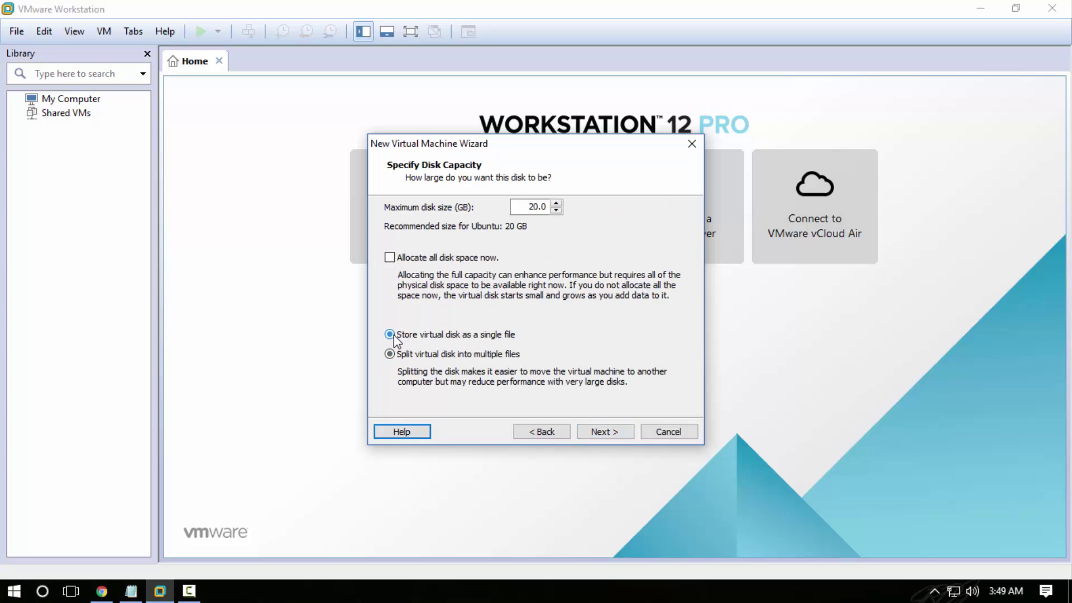
left_click(558, 205)
left_click(621, 434)
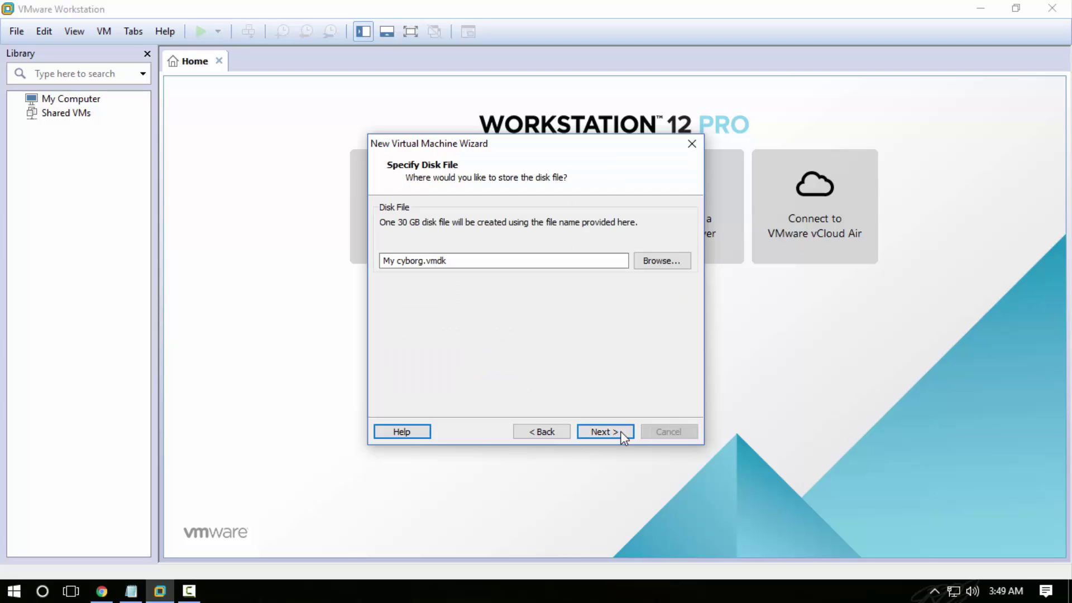
left_click(615, 434)
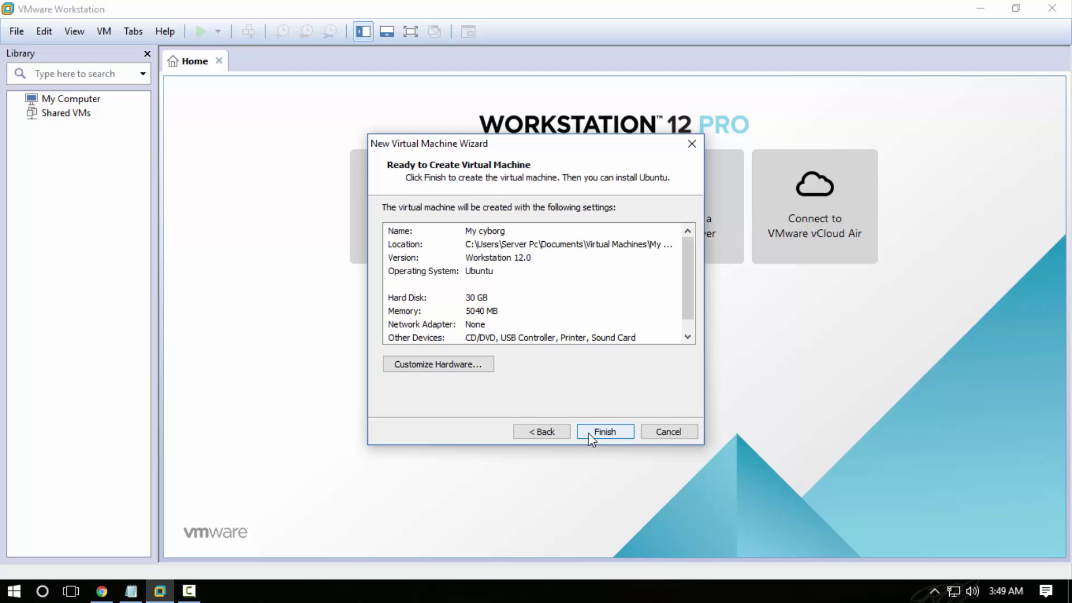
- Remove the Sound Card and Printer, finish the wizard, and hide the Library sidebar
left_click(461, 364)
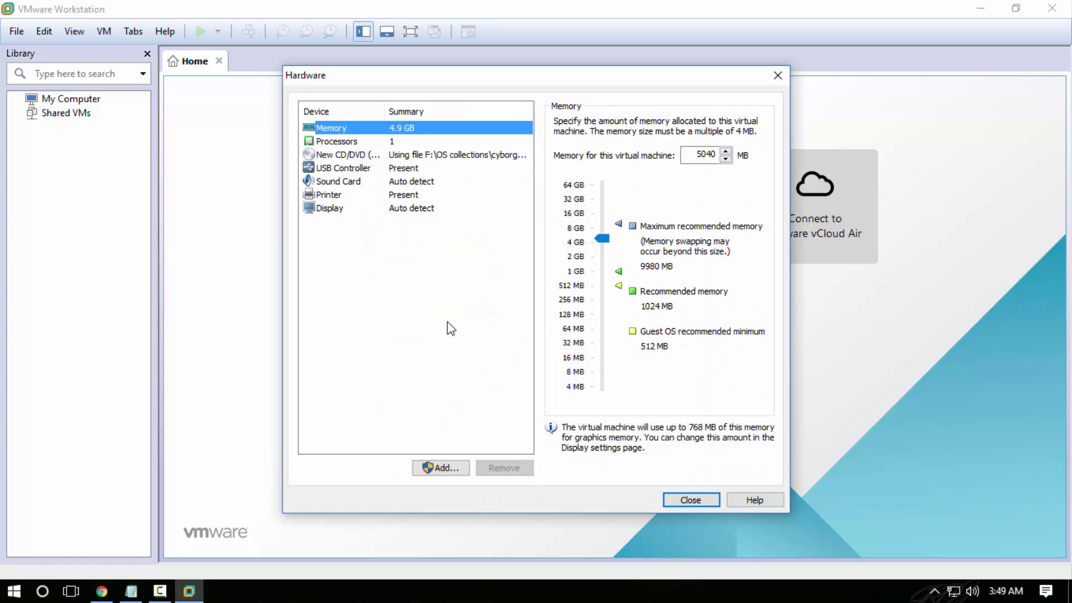
left_click(404, 182)
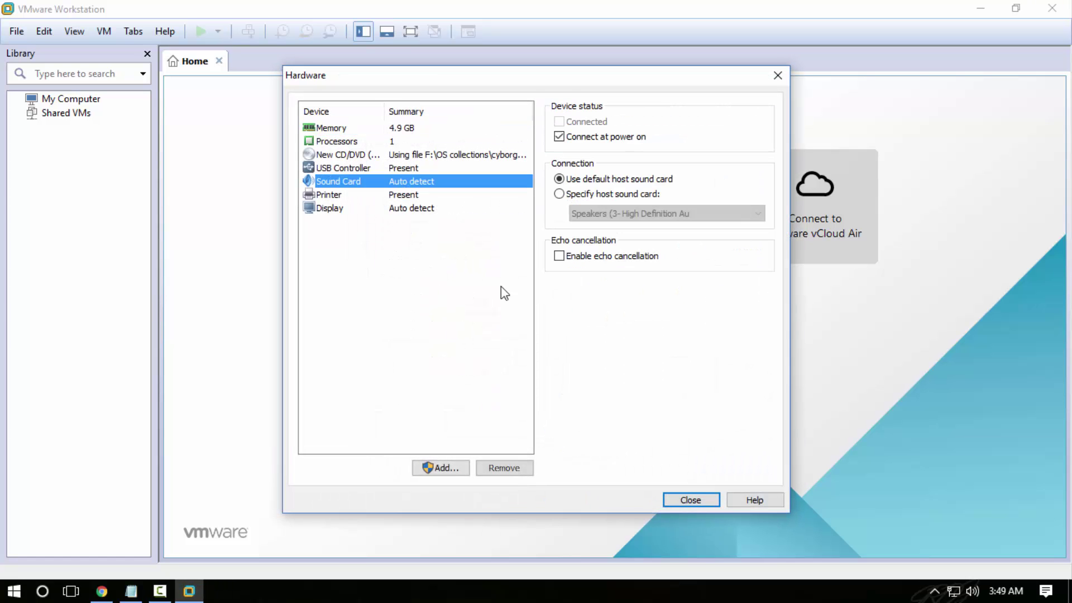
left_click(504, 468)
left_click(404, 184)
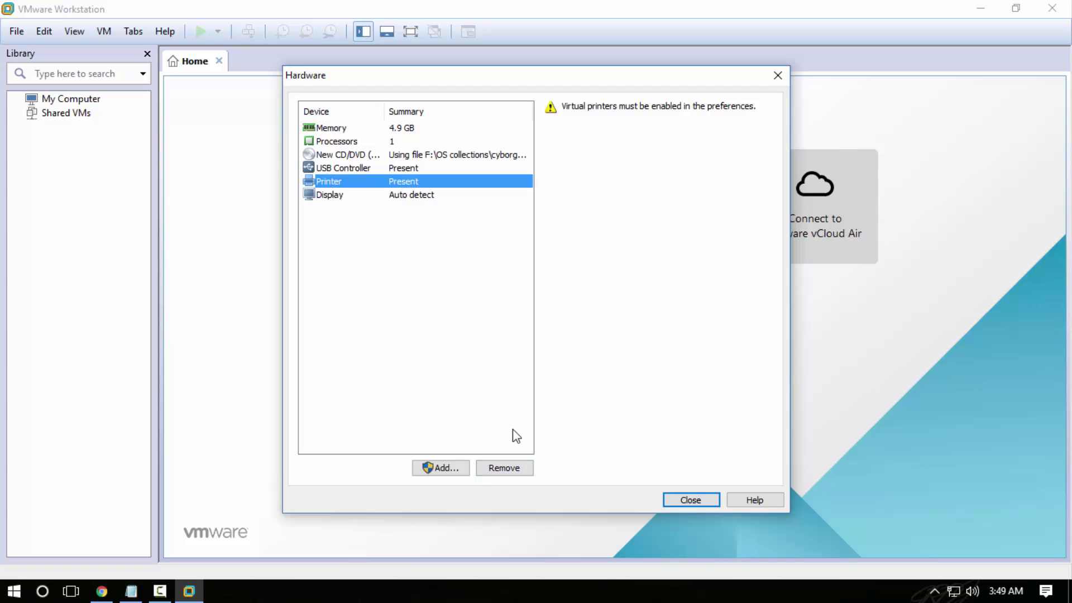
left_click(513, 468)
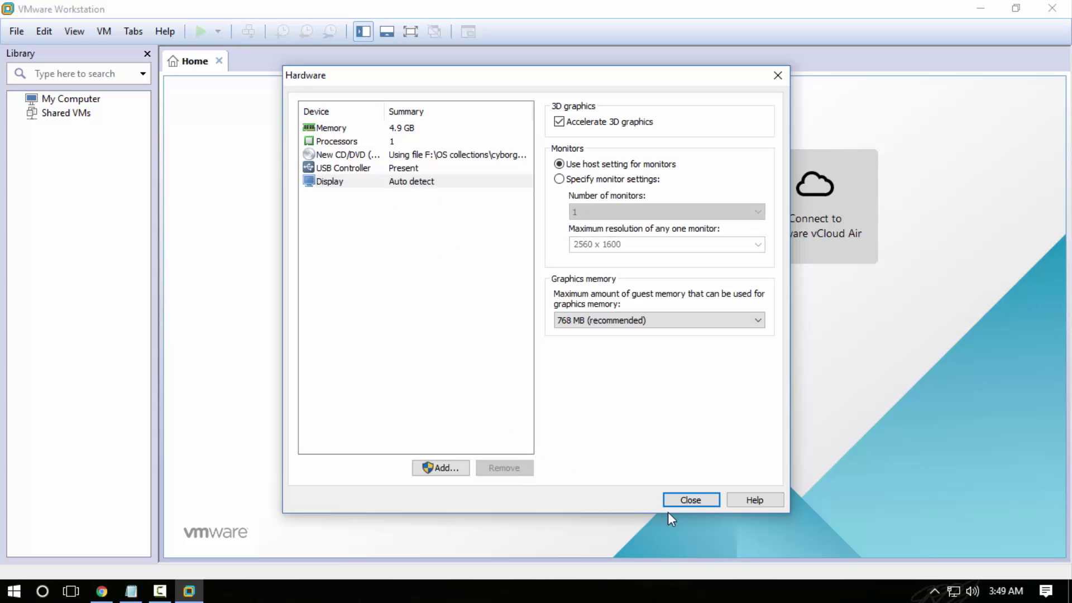
left_click(689, 500)
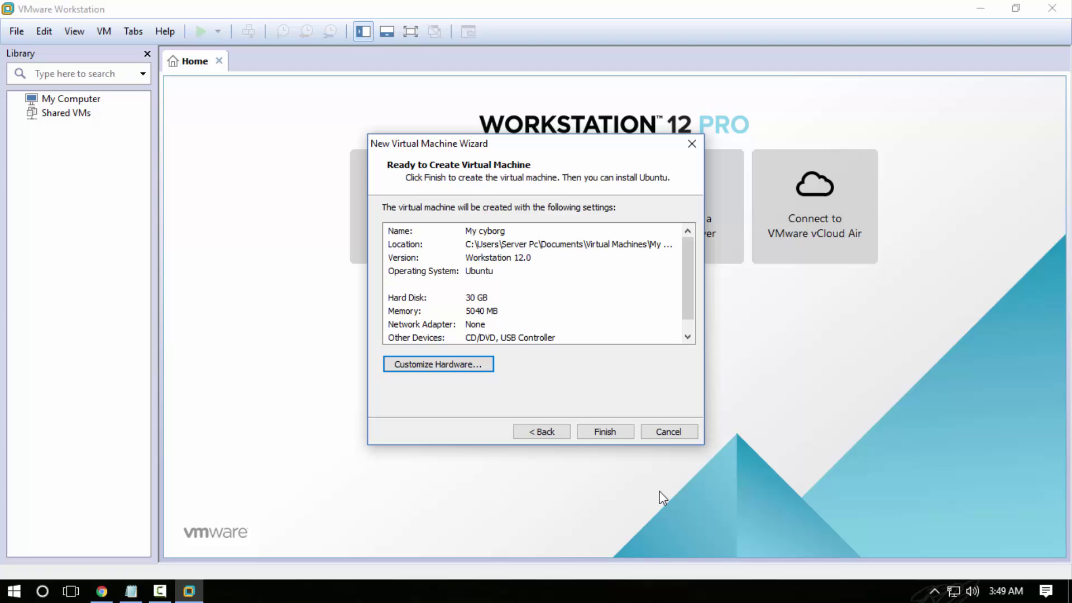
left_click(599, 432)
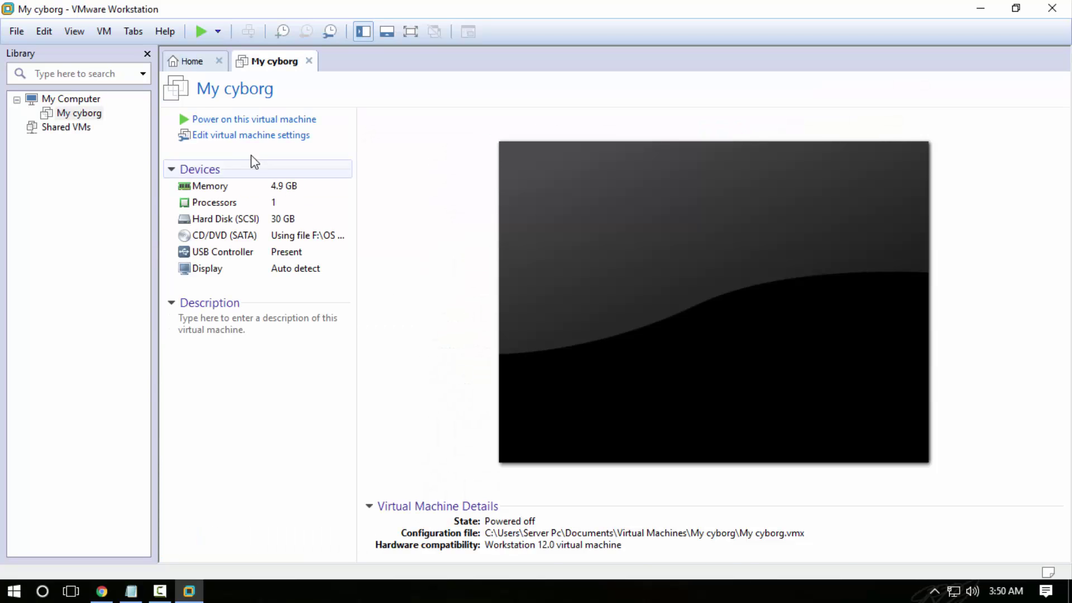
left_click(147, 54)
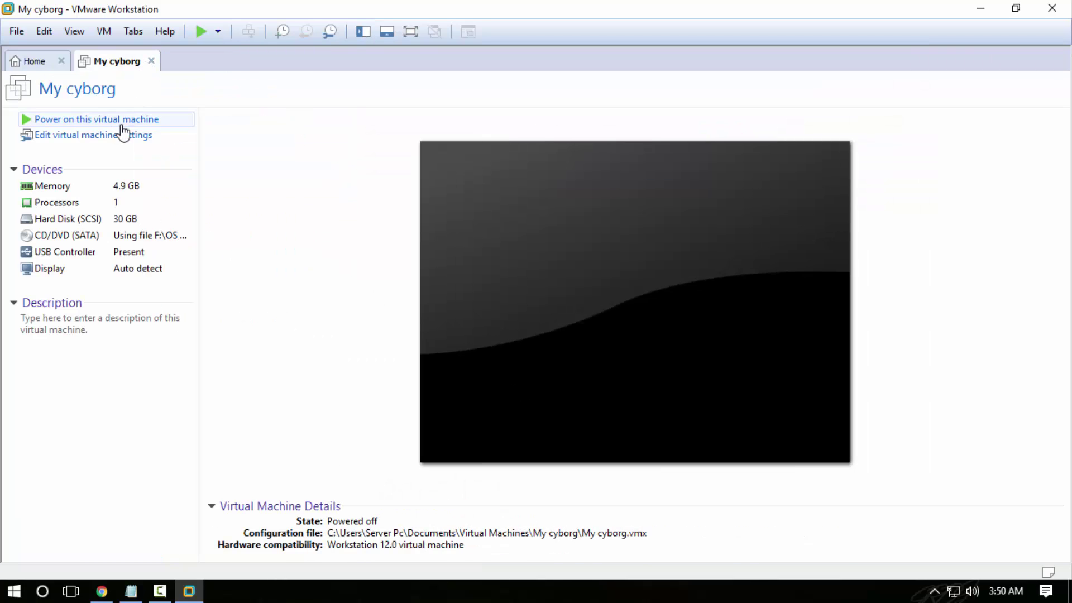
- Power on My cyborg, close the Home tab, and dismiss the installation hint bar
left_click(123, 124)
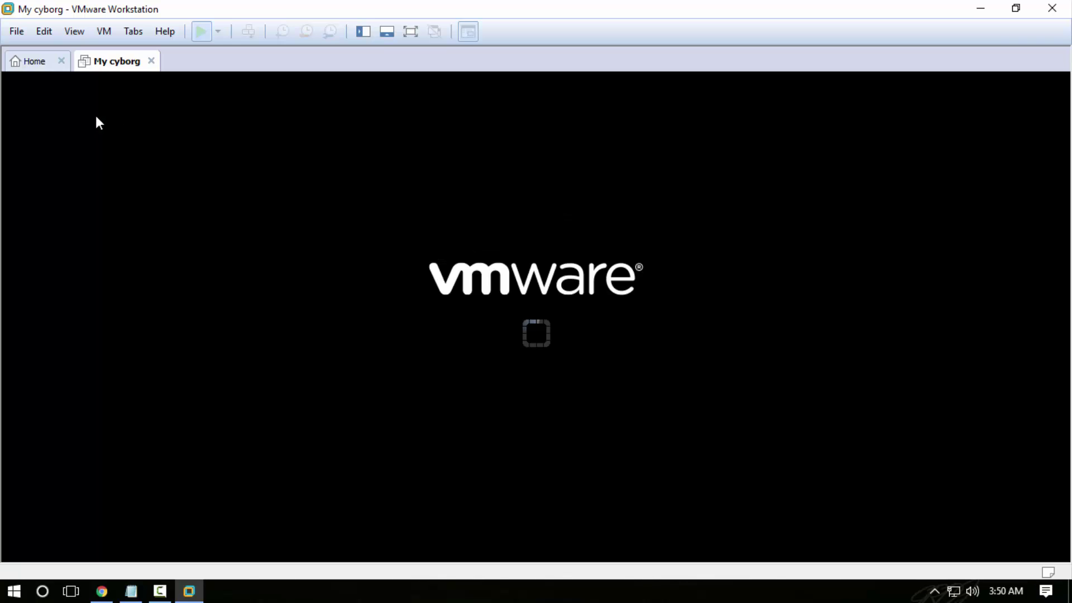
left_click(62, 61)
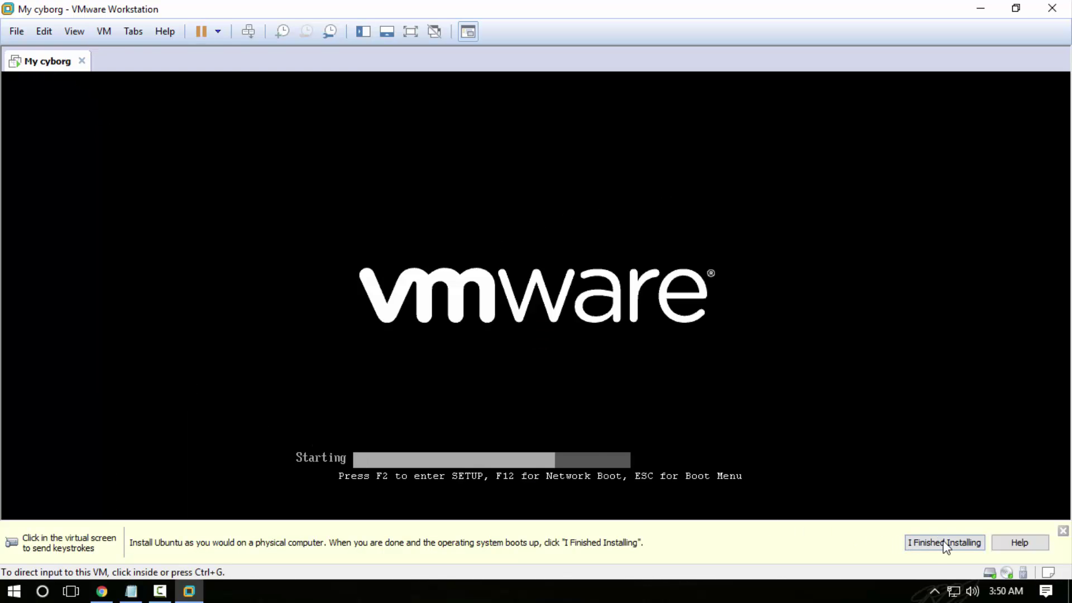
left_click(933, 545)
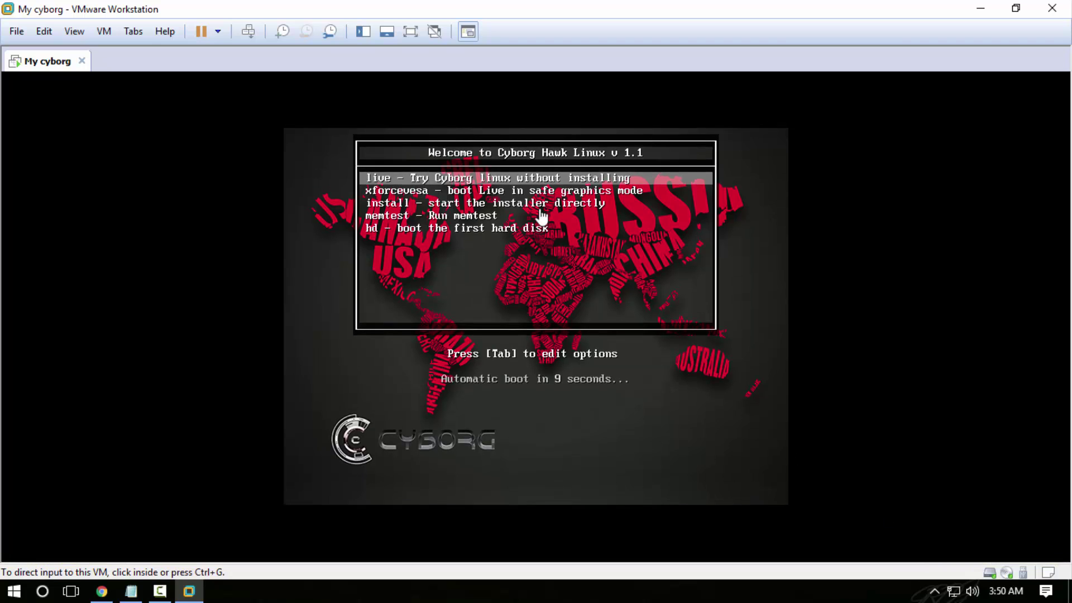
- Boot the install entry from the Cyborg Hawk boot menu through to the login screen
left_click(538, 212)
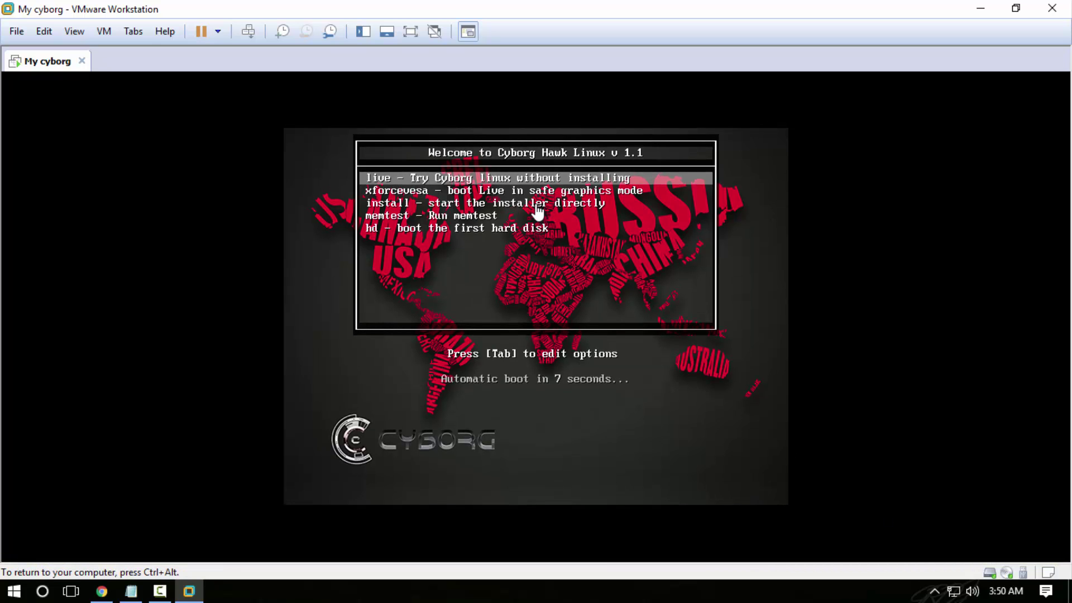
key("Down")
key("Down")
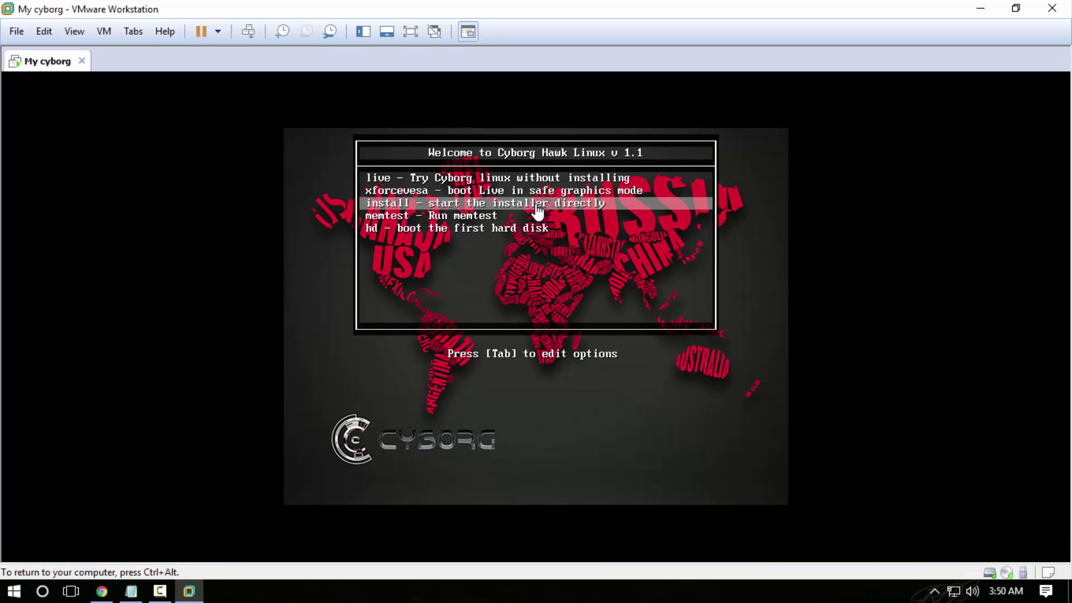
key("Return")
key("ctrl+alt")
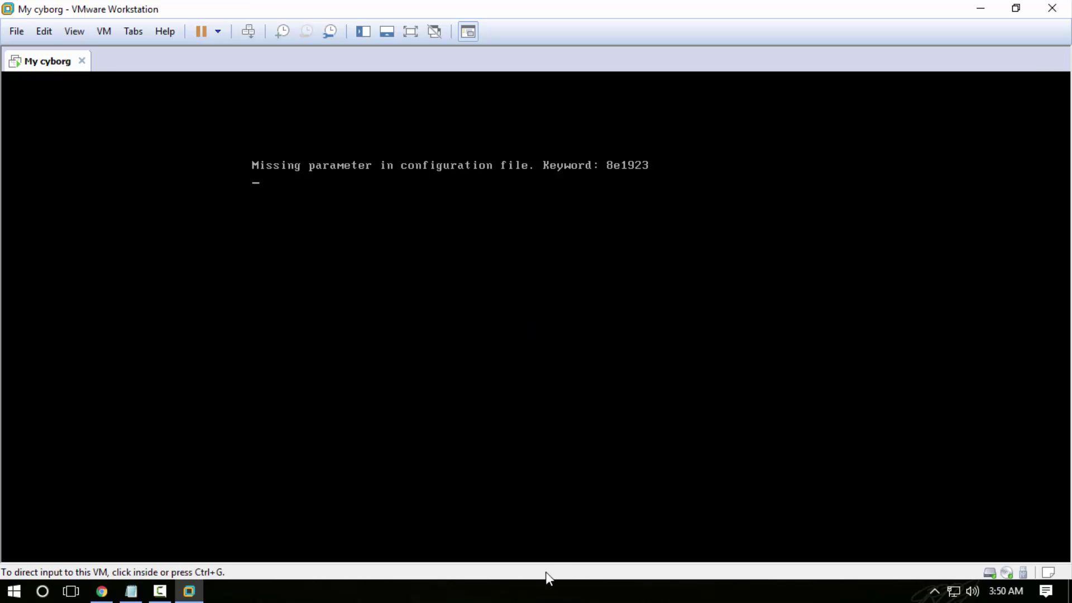
left_click(539, 600)
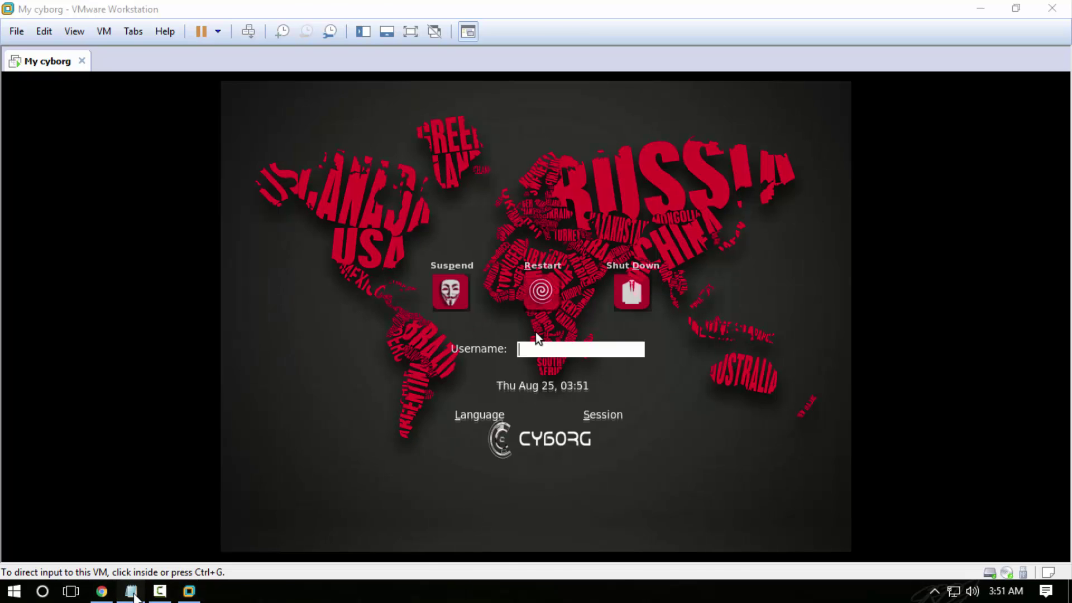
- Look up the default password line in the Cyborg Hawk notes, then minimize Notepad
left_click(132, 593)
left_click_drag(11, 565, 623, 565)
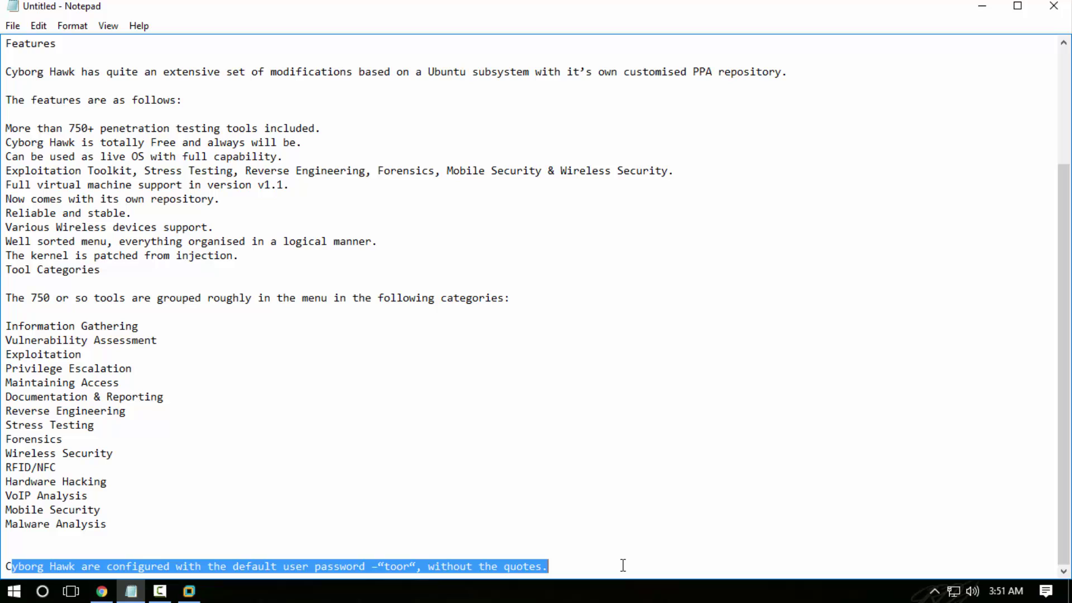
left_click(982, 6)
- Enter the username cyborg at the Cyborg Hawk login screen
left_click(560, 349)
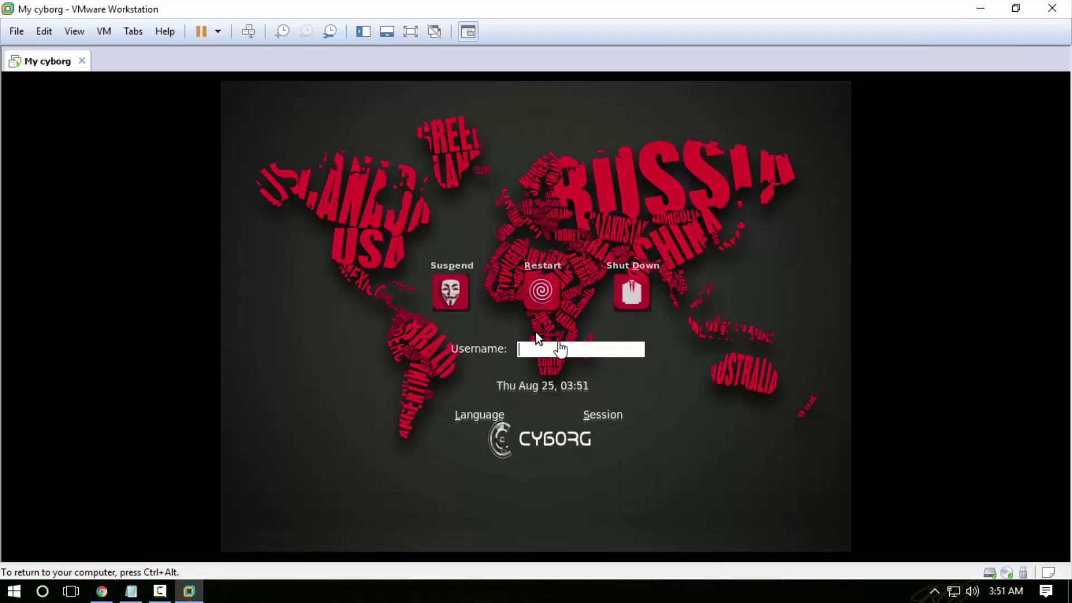
type("cyborg")
key("Return")
key("Return")
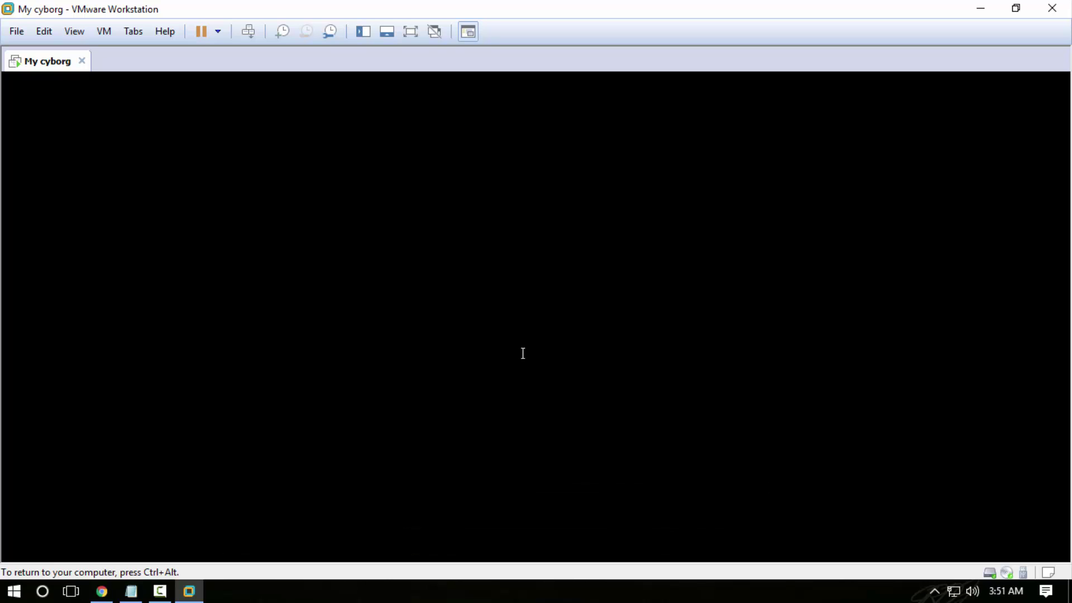
- Launch the Cyborg Hawk installer from the desktop icon and choose English
left_click(519, 596)
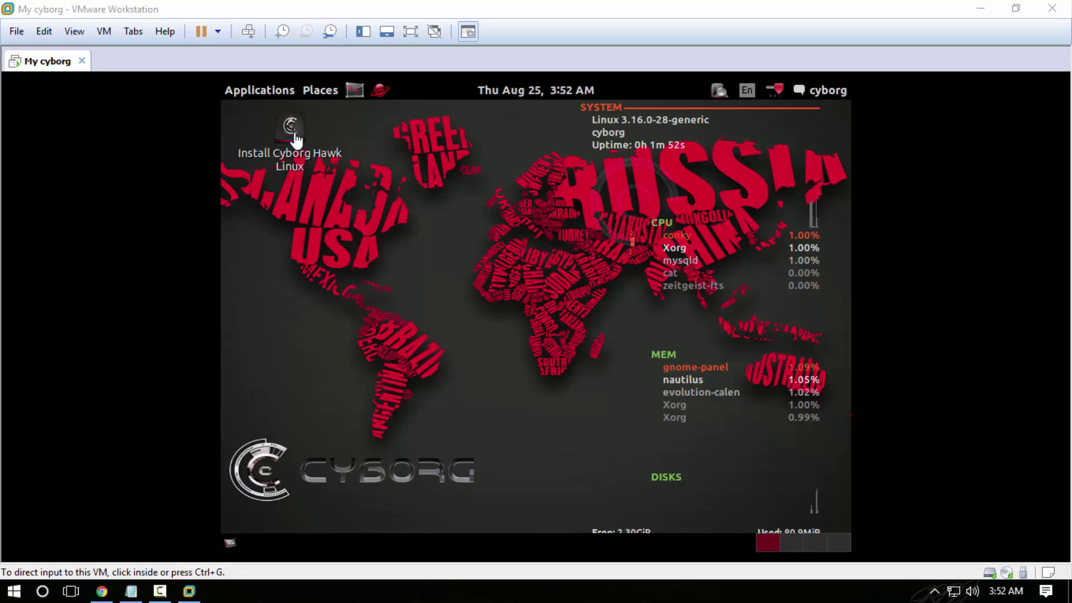
left_click(296, 129)
right_click(296, 130)
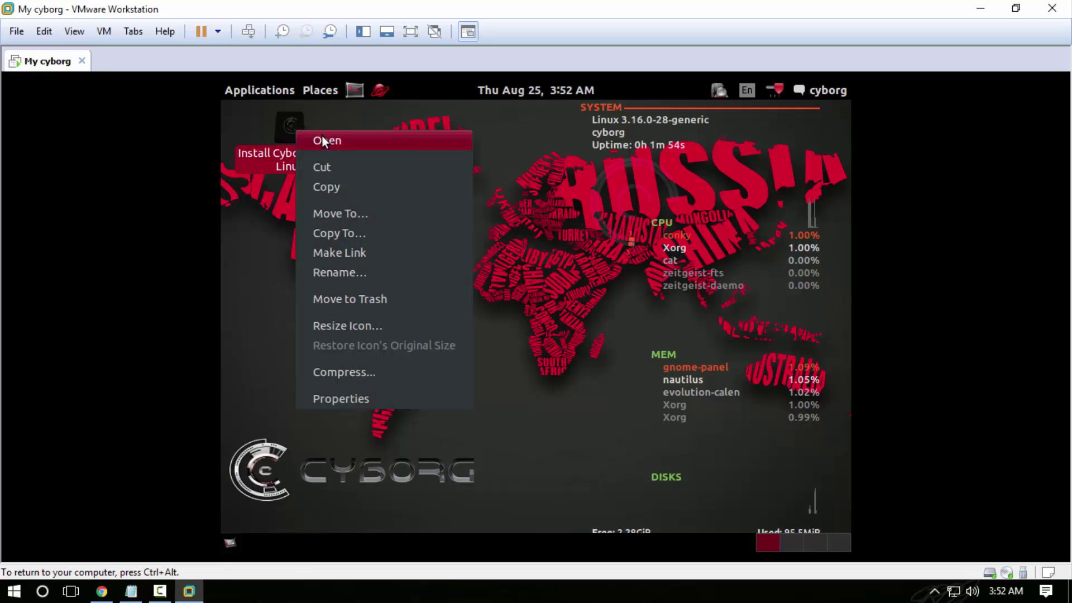
left_click(322, 136)
left_click(379, 592)
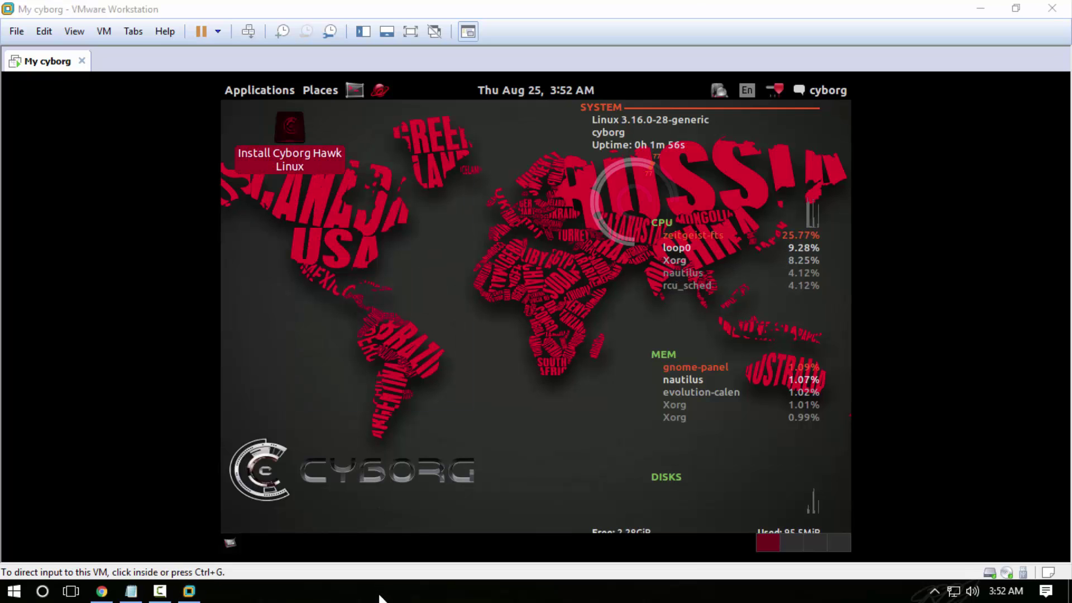
left_click(805, 461)
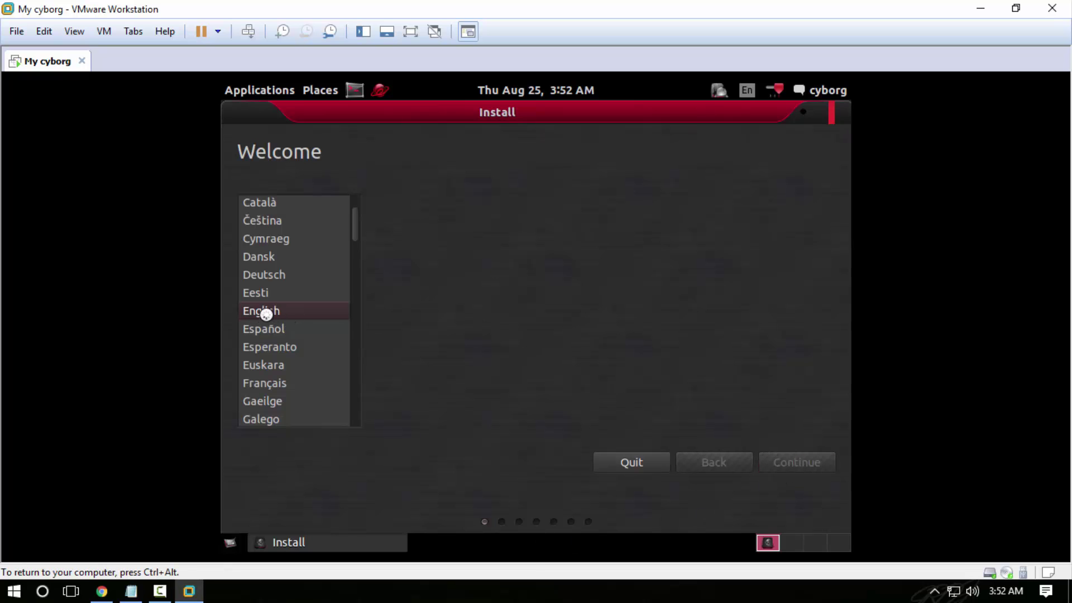
- Postpone the VMware Tools reminder and advance the installer to the installation type page
key("ctrl+alt")
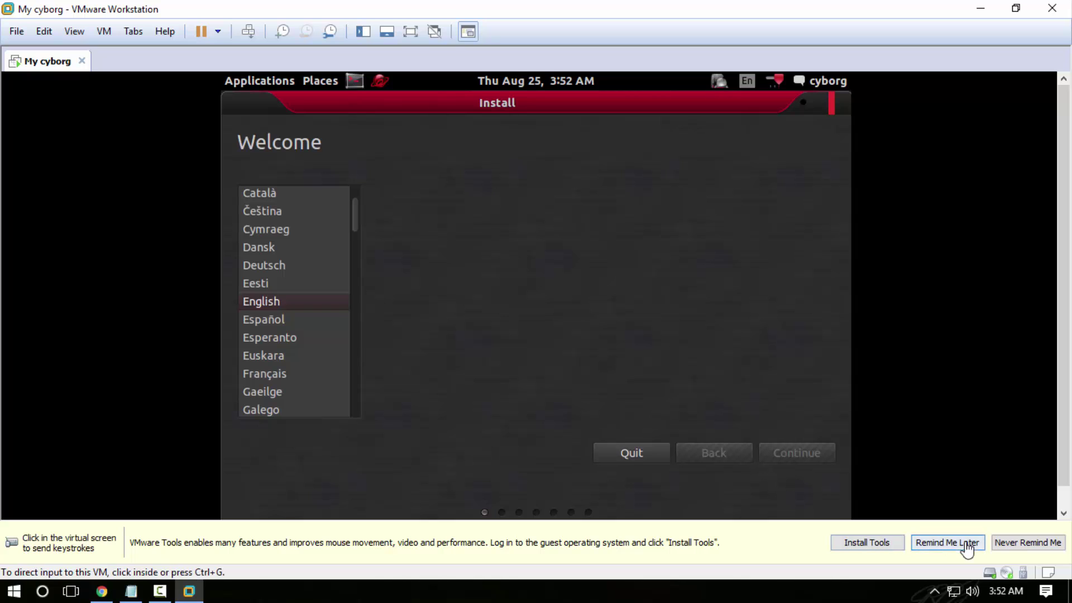
left_click(947, 542)
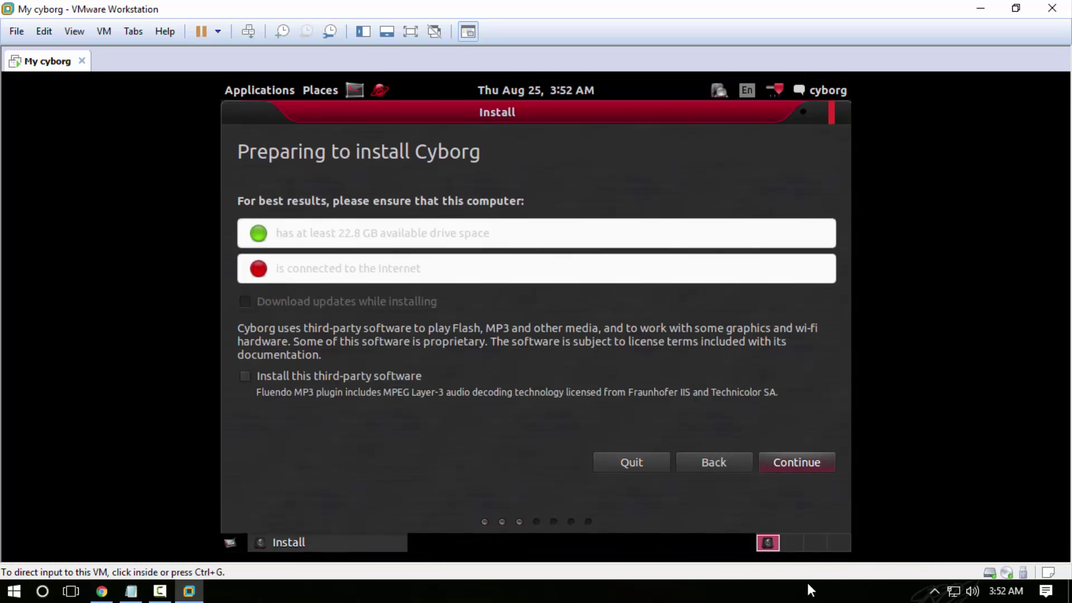
left_click(445, 285)
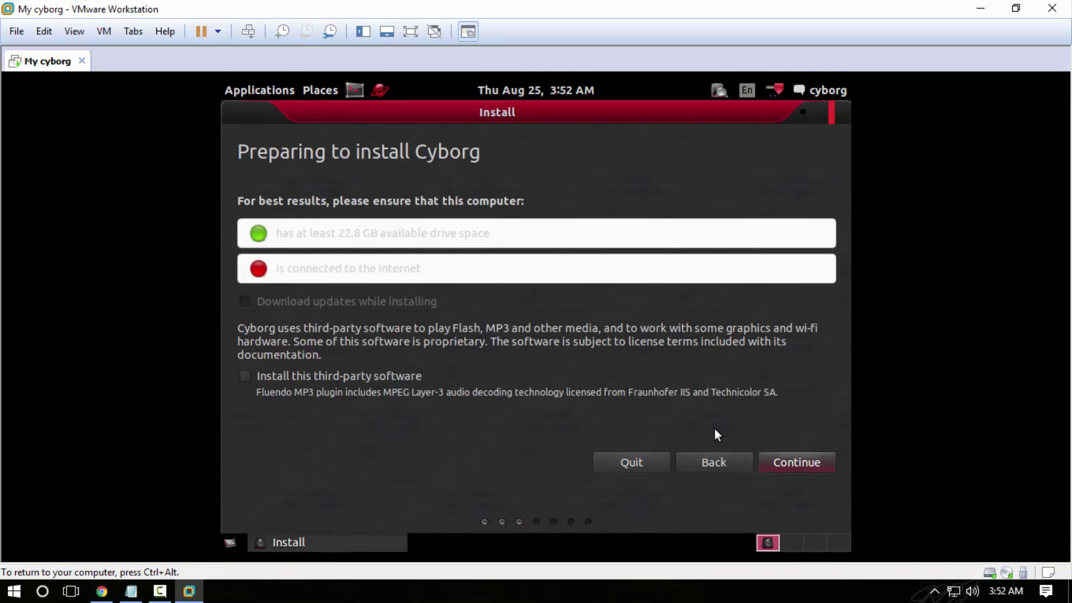
left_click(799, 464)
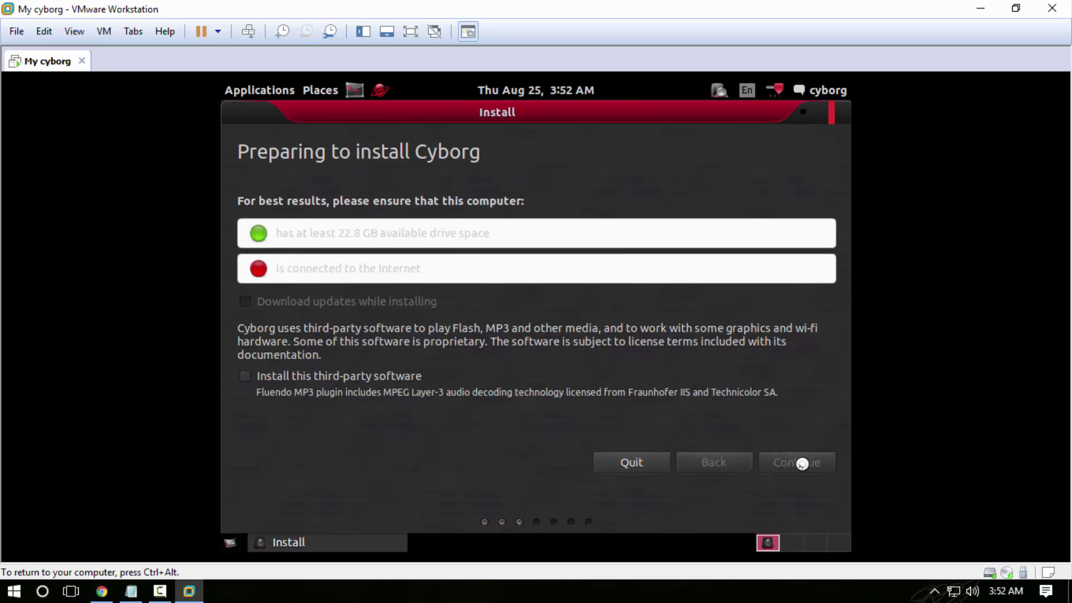
key("ctrl+alt")
left_click(744, 598)
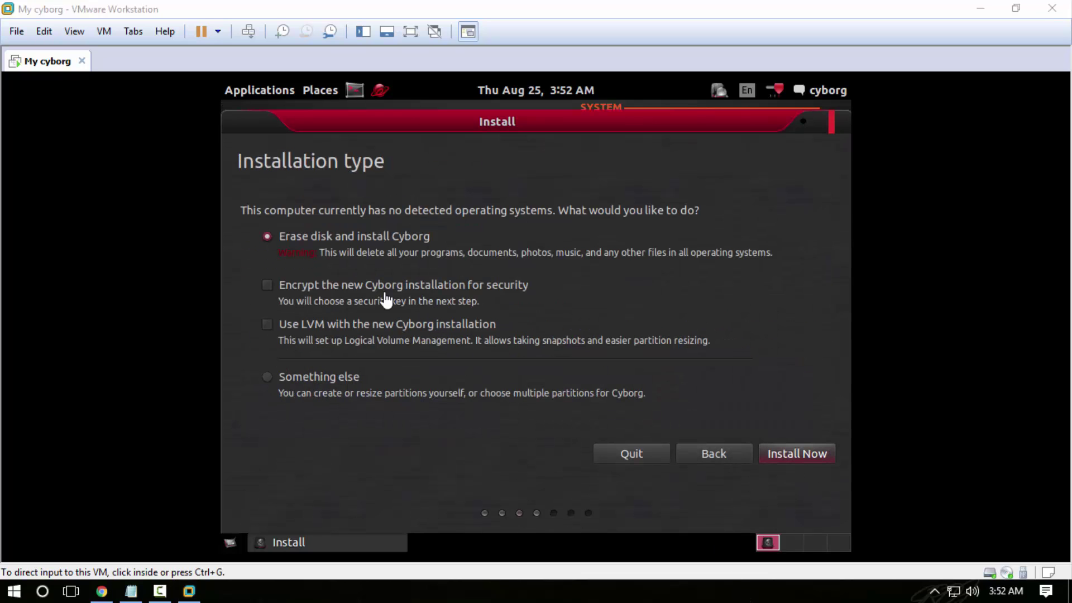
- Keep 'Erase disk and install Cyborg' and press Install Now
left_click(776, 447)
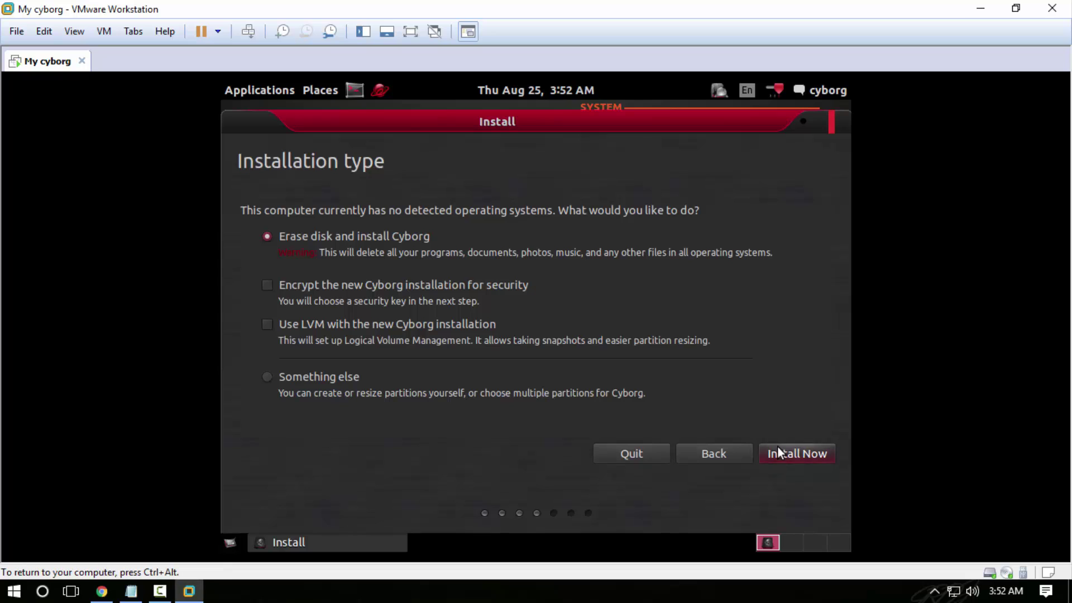
left_click(782, 460)
key("ctrl+alt")
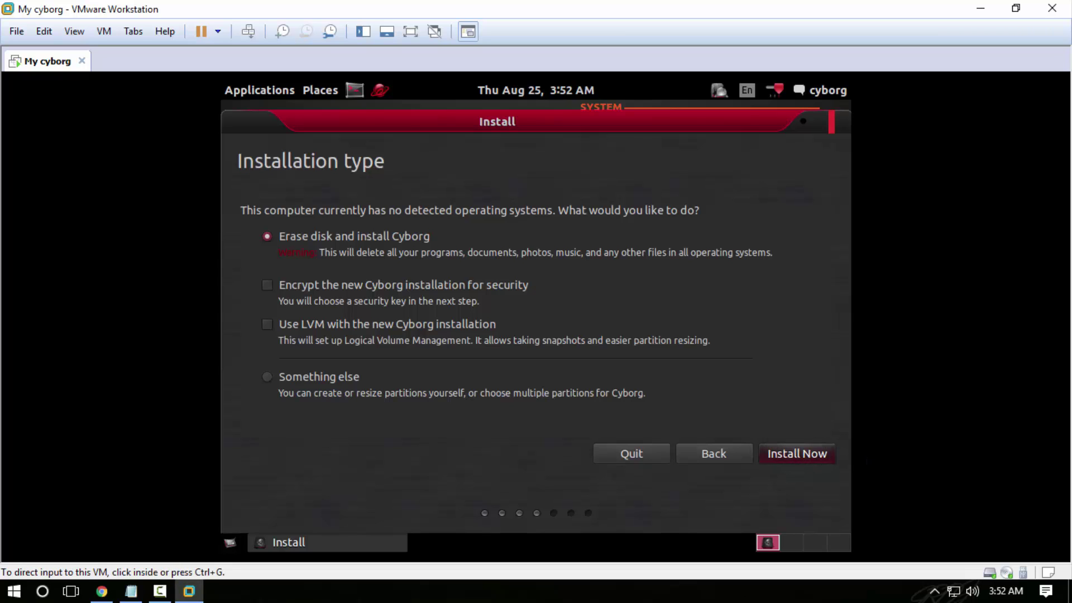
left_click(743, 598)
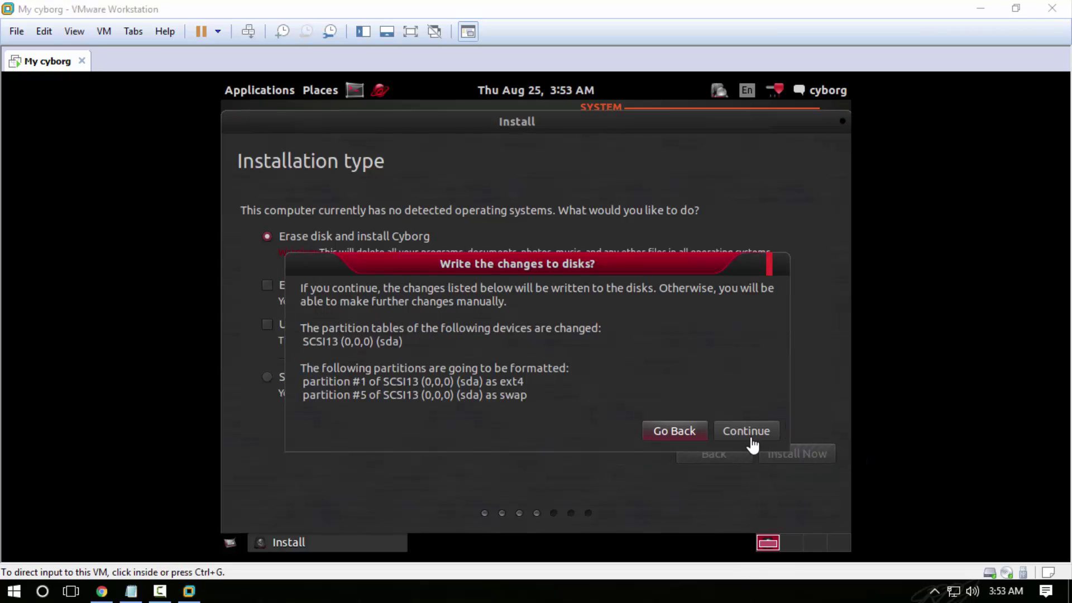
- Confirm writing the partition changes to disk, then accept New York time and the English (US) keyboard
left_click(751, 439)
left_click(746, 431)
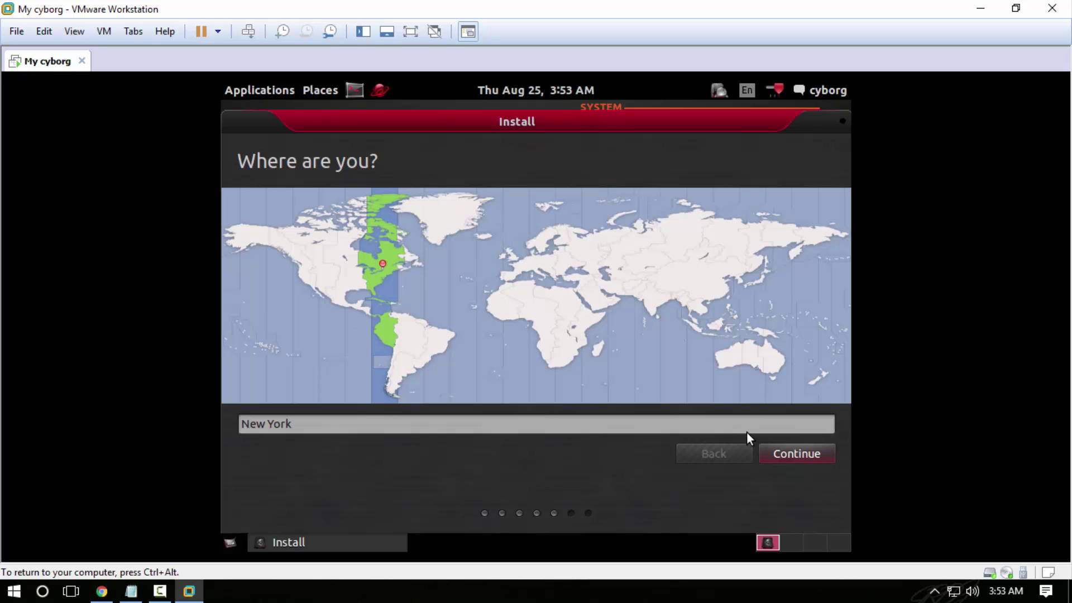
left_click(787, 596)
left_click(794, 456)
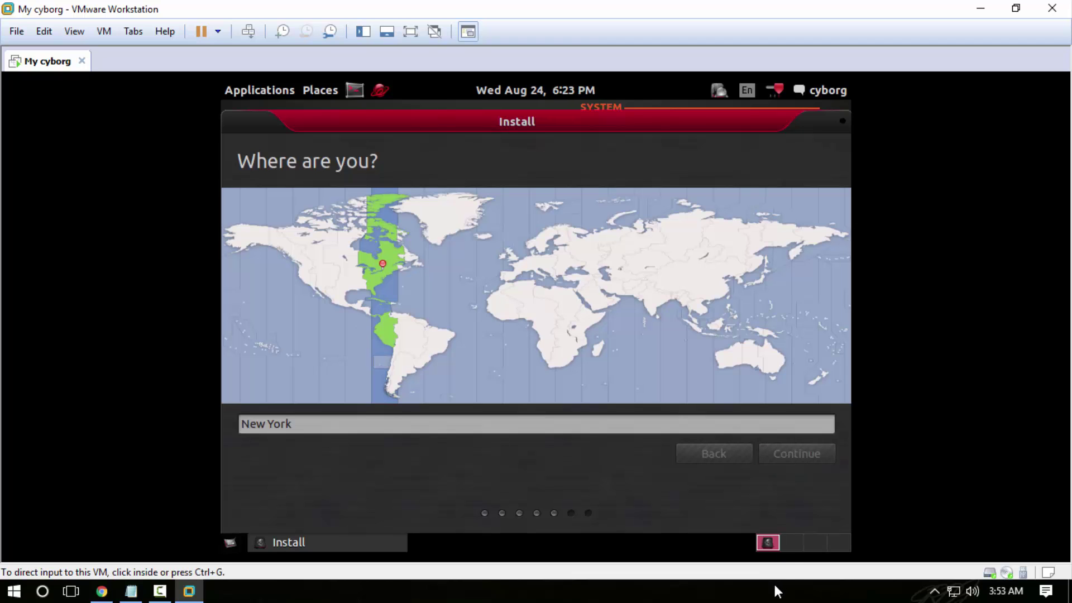
left_click(773, 593)
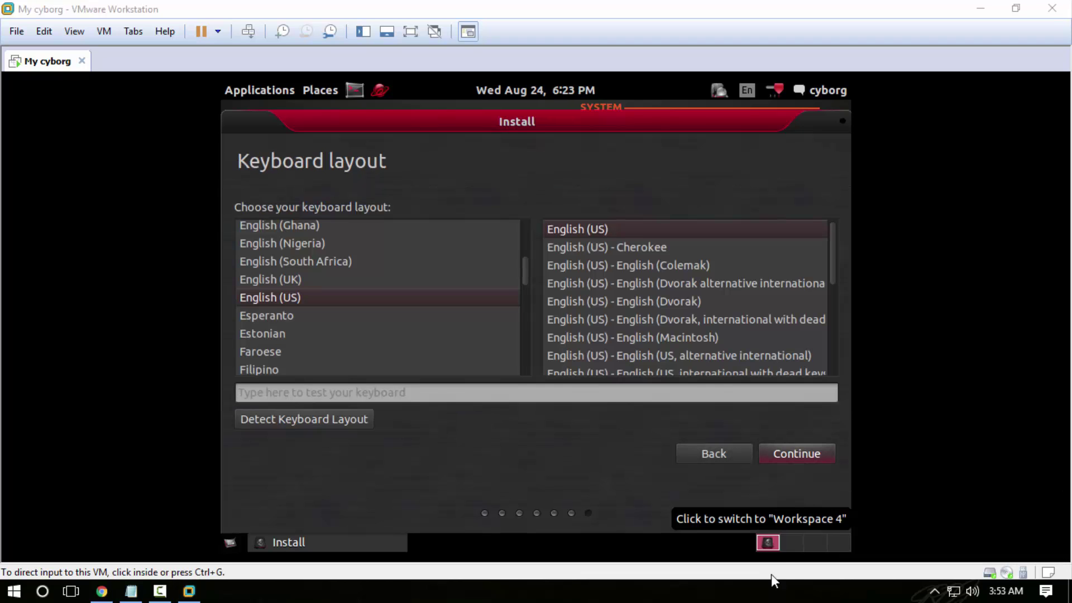
left_click(789, 457)
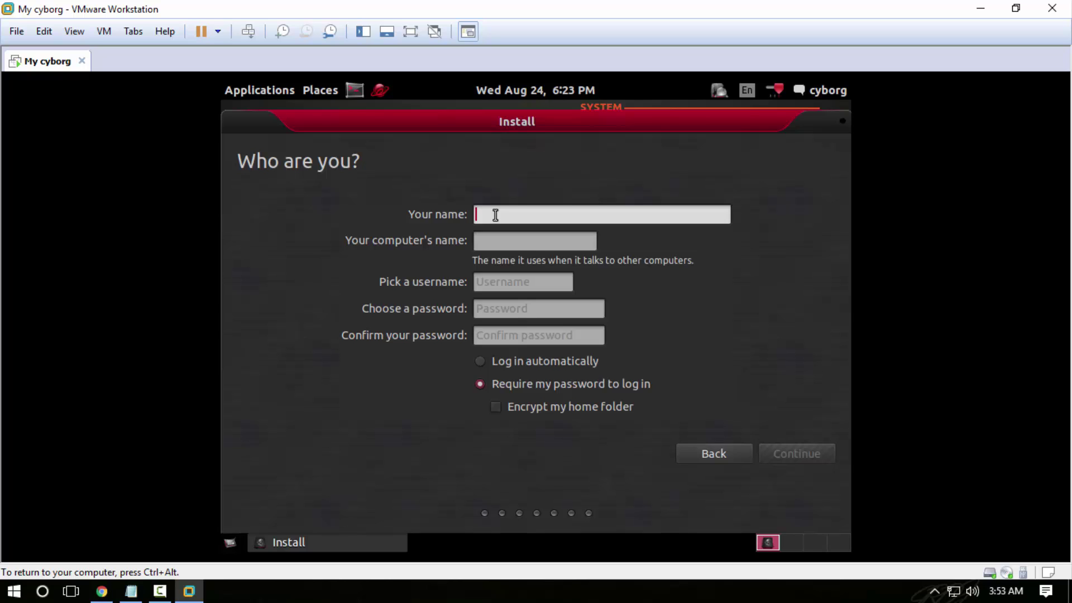
- Enter the account's name and choose to log in automatically
type("quickno")
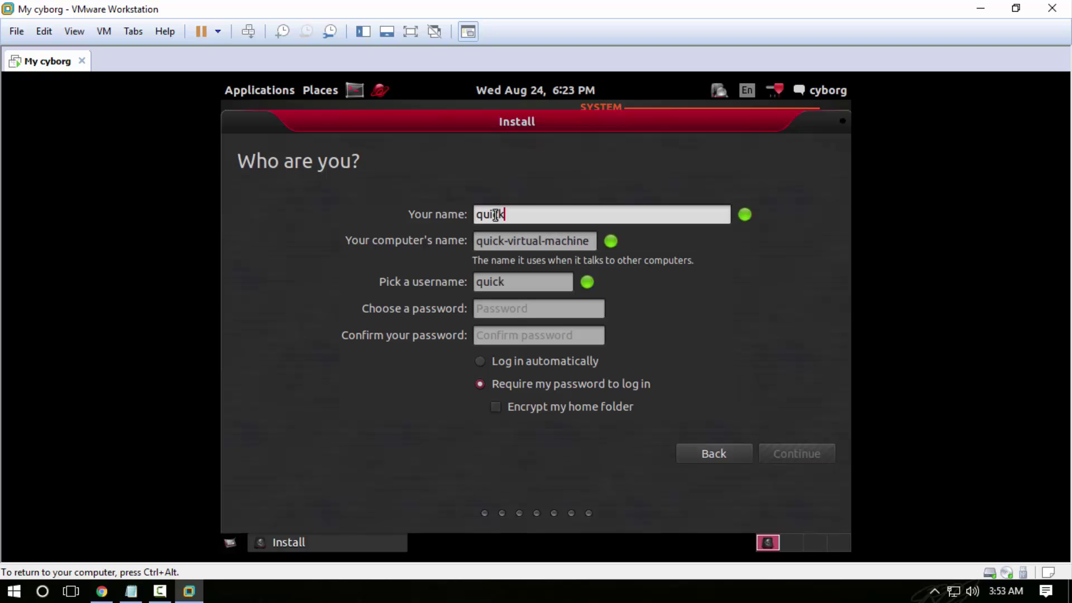
type("epad")
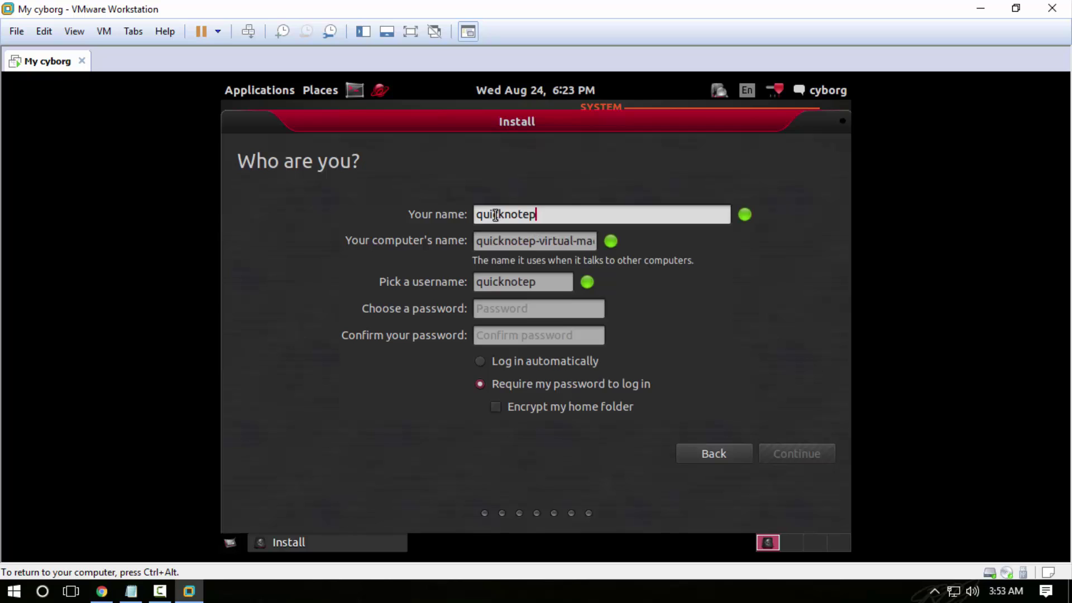
left_click(500, 364)
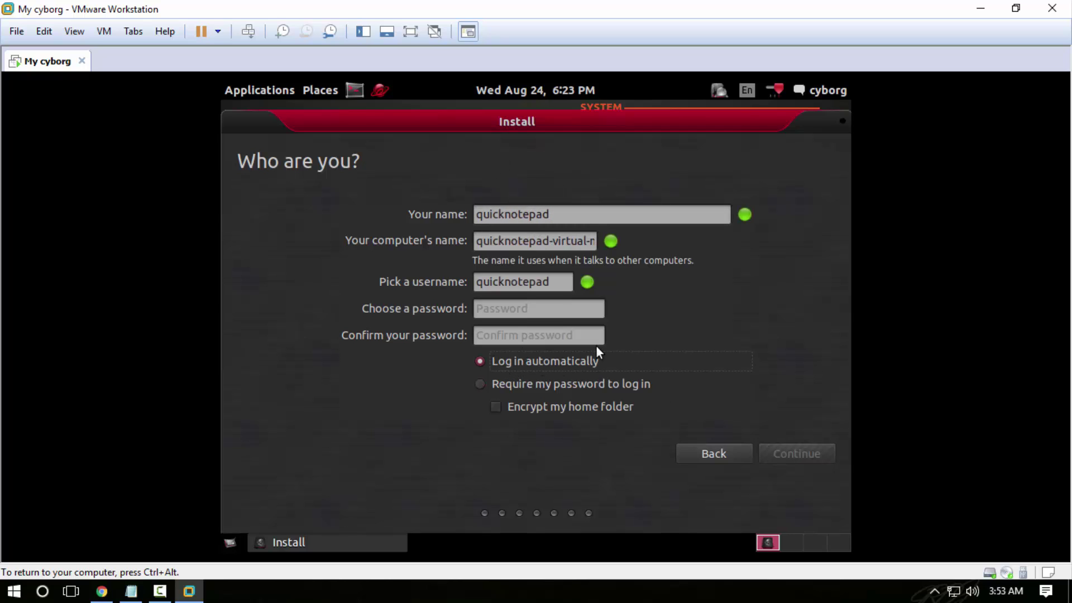
- Enter the account password and its confirmation, then continue the installation
left_click(510, 308)
type("123")
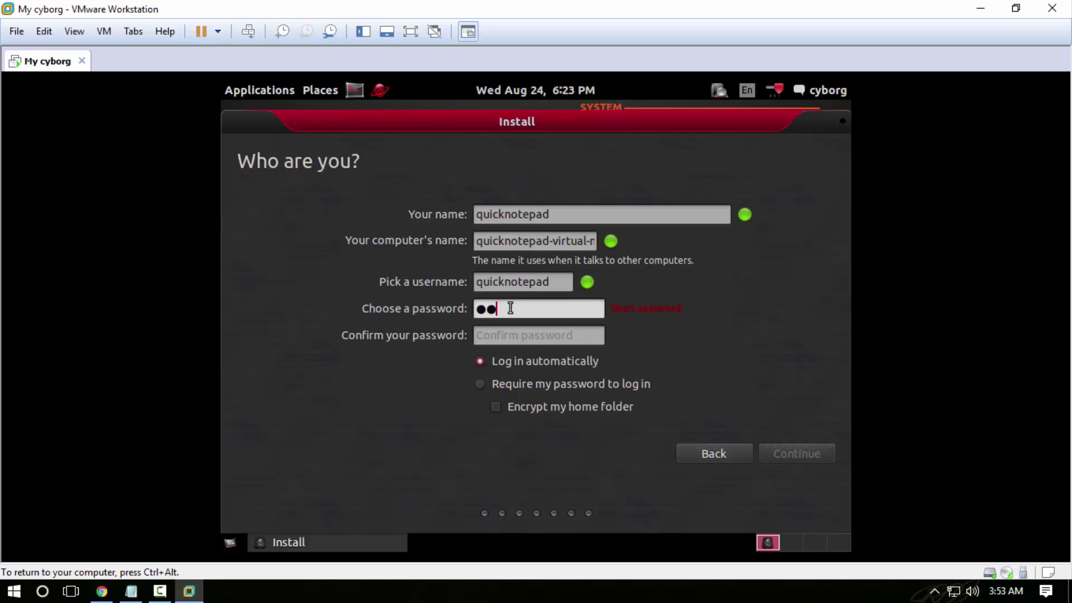
key("Tab")
type("1234")
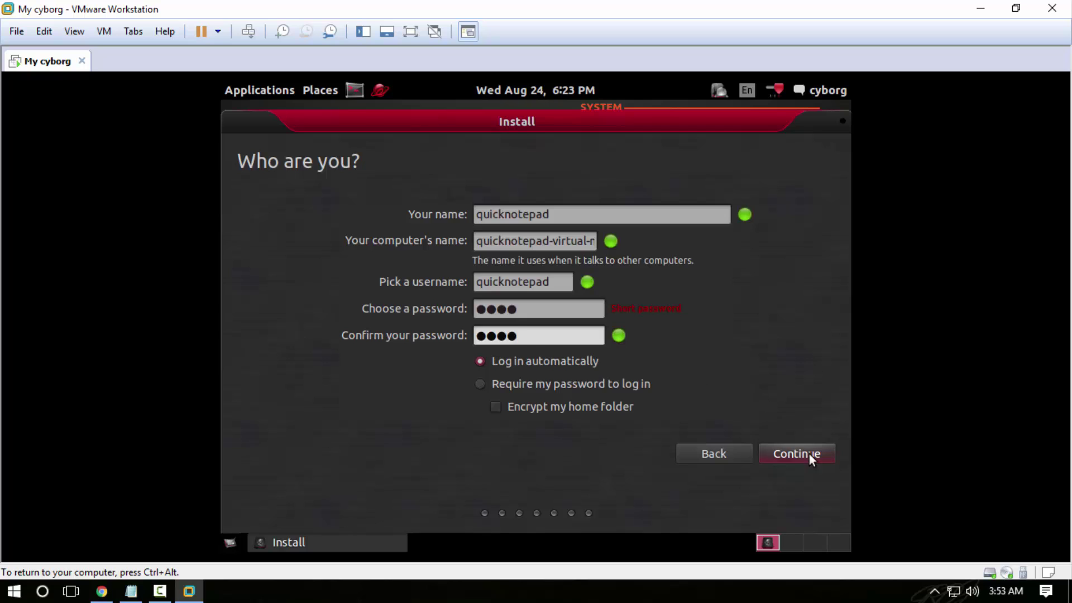
left_click(807, 455)
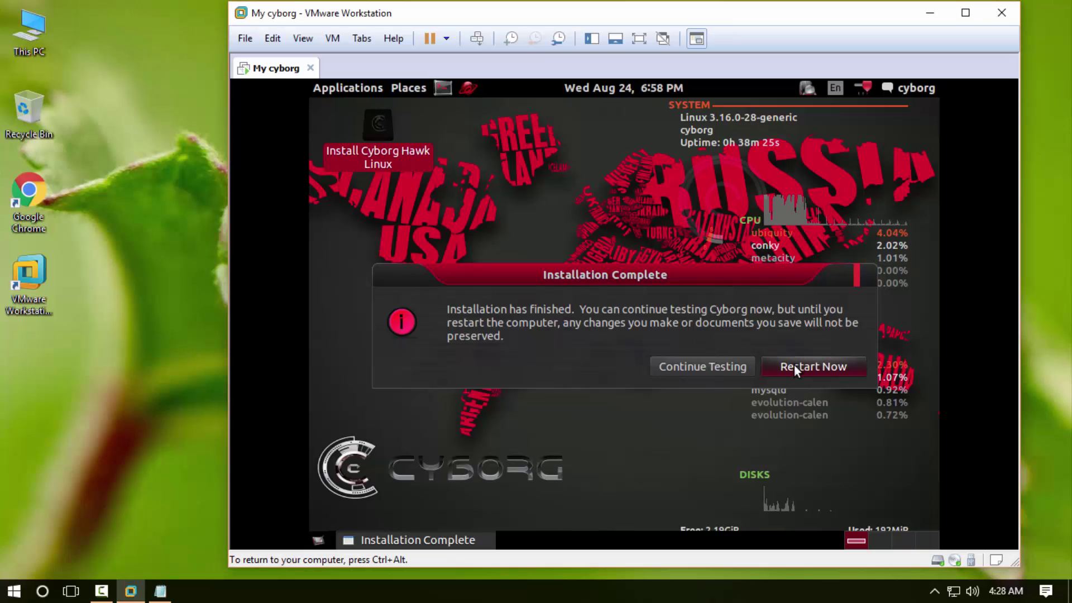
- Restart into the newly installed Cyborg Hawk system
left_click(809, 366)
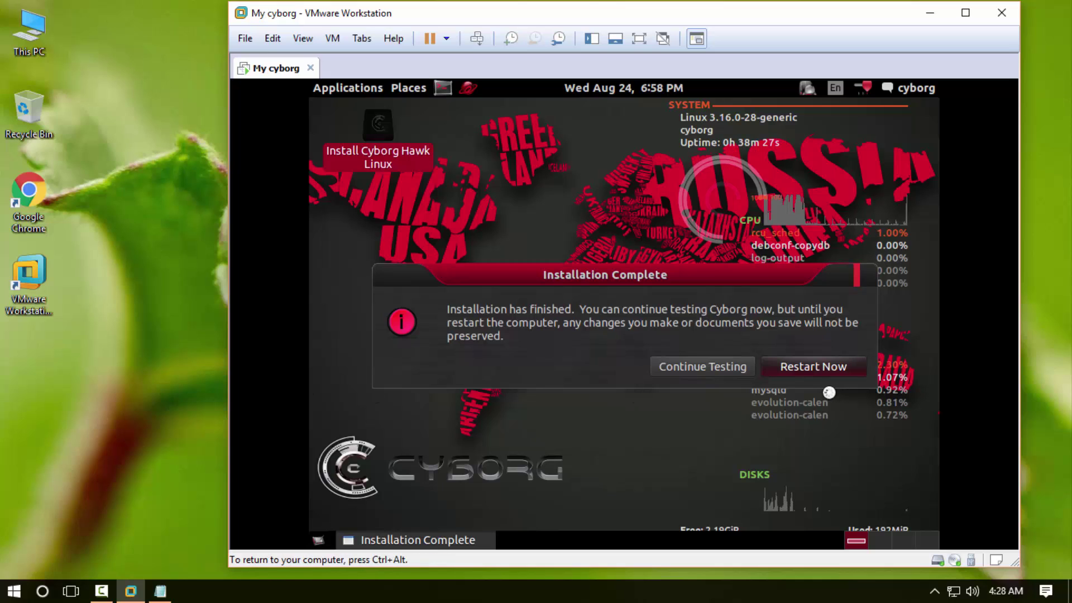
key("ctrl+alt")
left_click(163, 390)
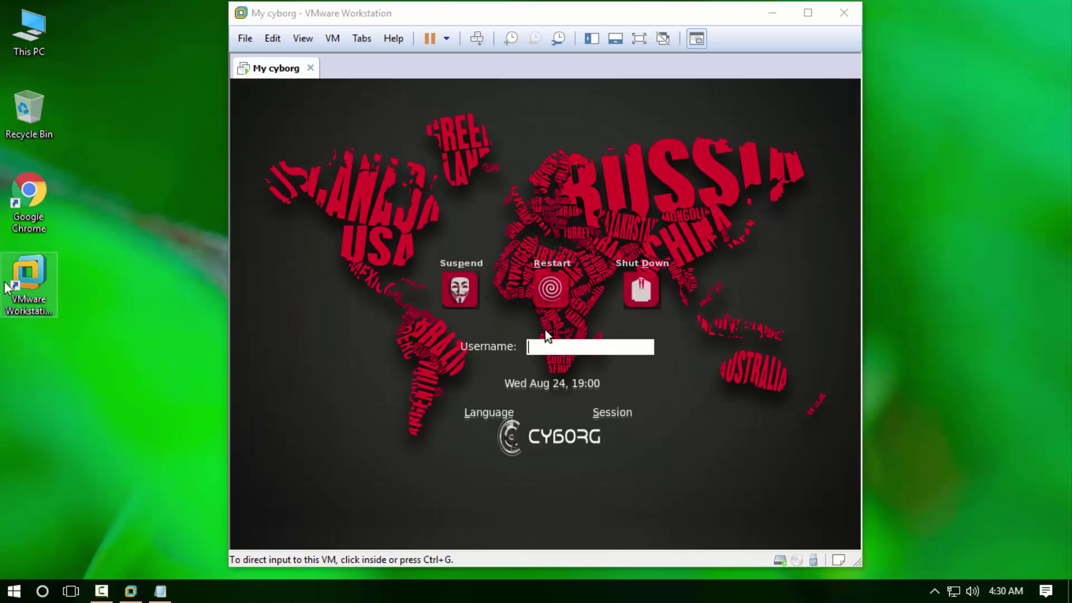
- Sign in at the guest's login screen with the account username and password
left_click(563, 347)
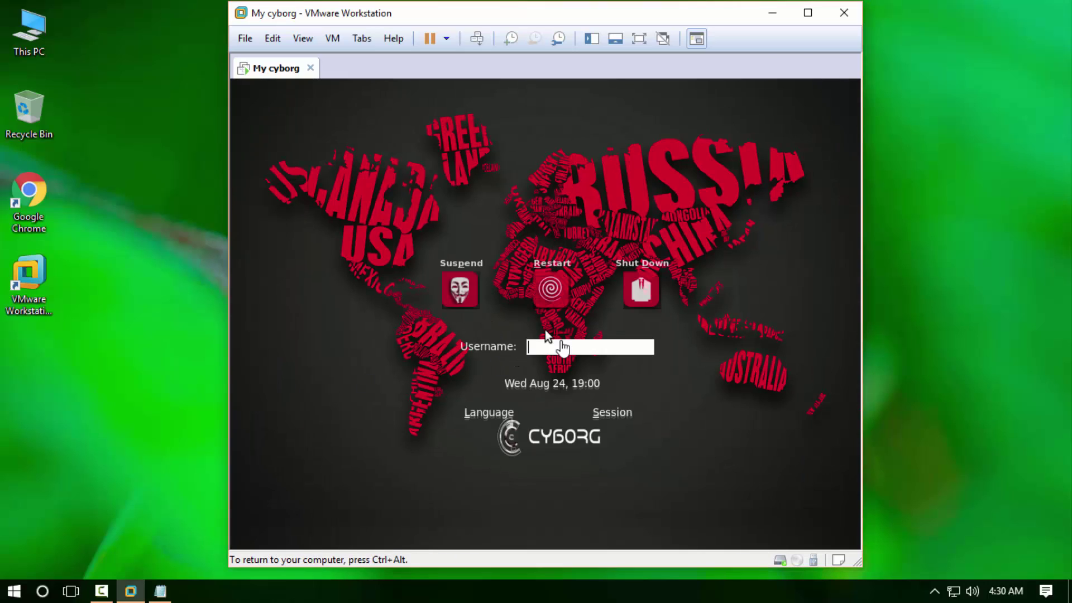
type("cyborg")
key("Return")
type("toor")
key("Return")
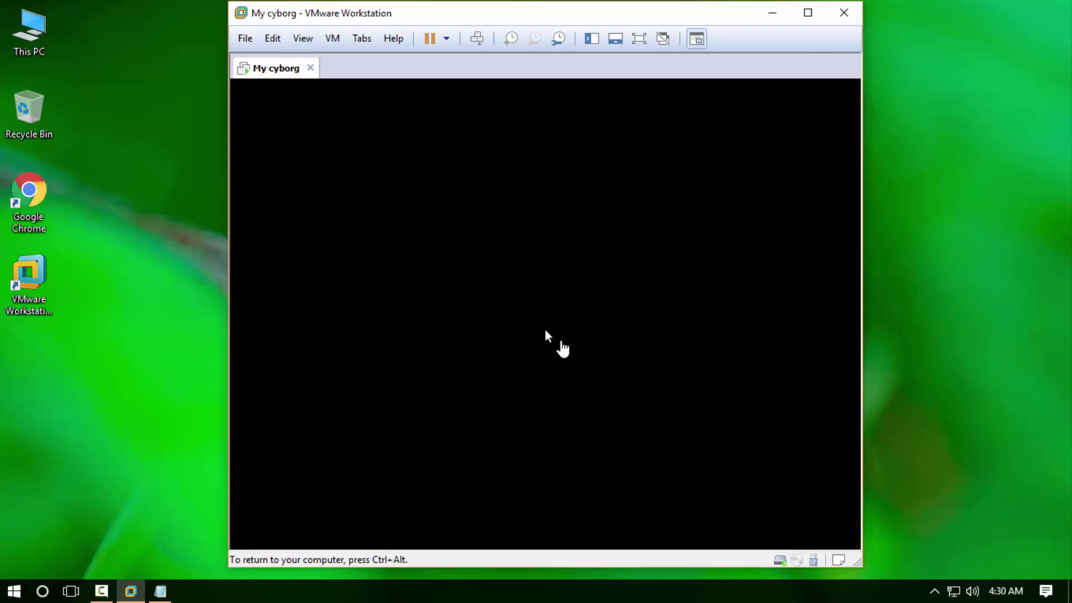
- Open the guest's Applications menu and browse the Cyborg tool categories down to Cyborg Services
key("ctrl+alt")
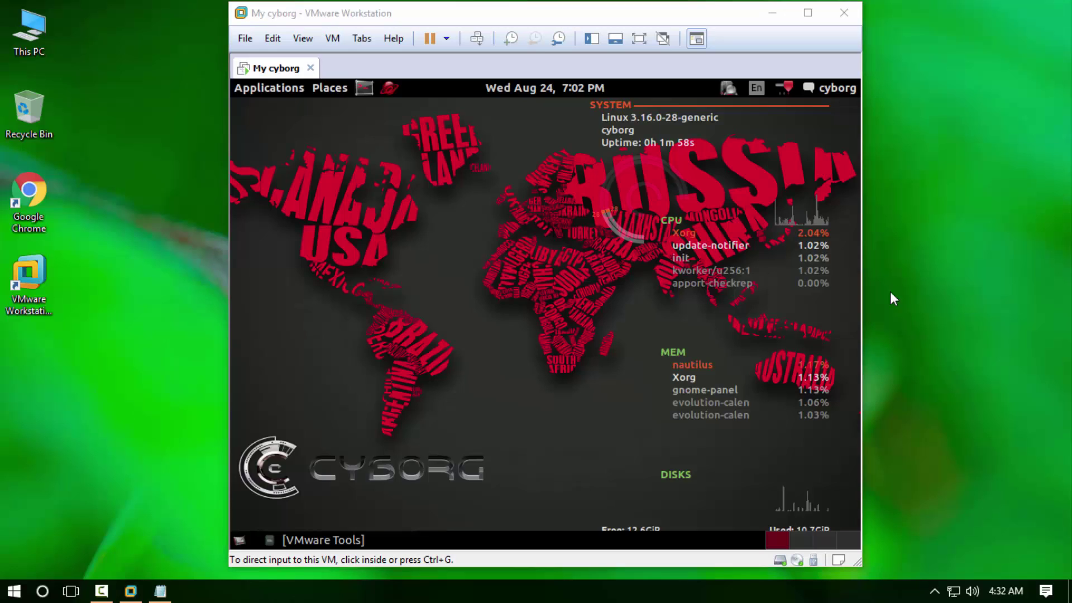
left_click(293, 89)
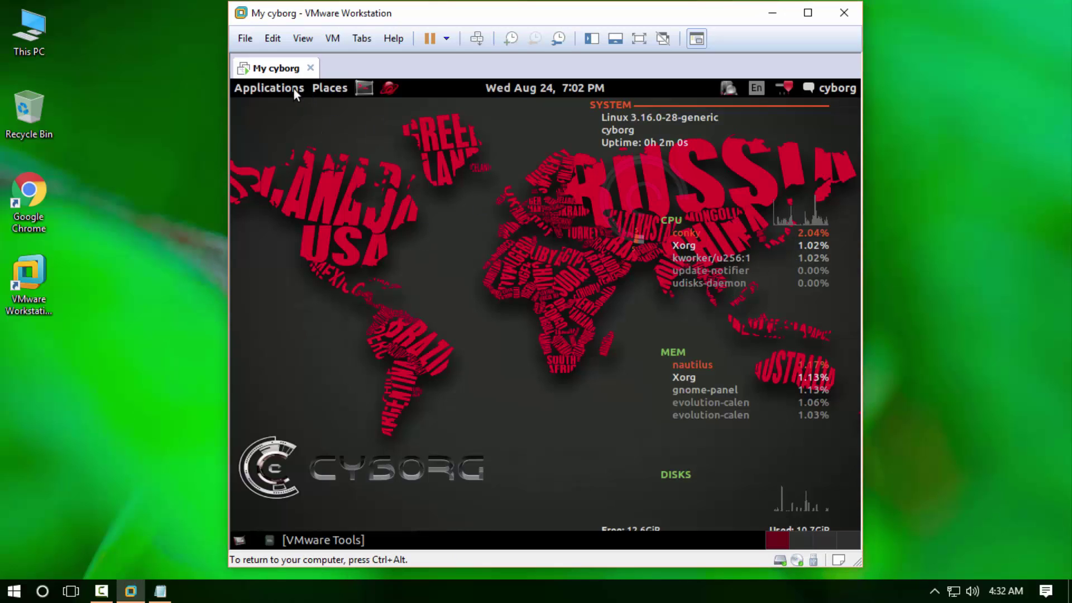
left_click(294, 88)
mouse_move(290, 118)
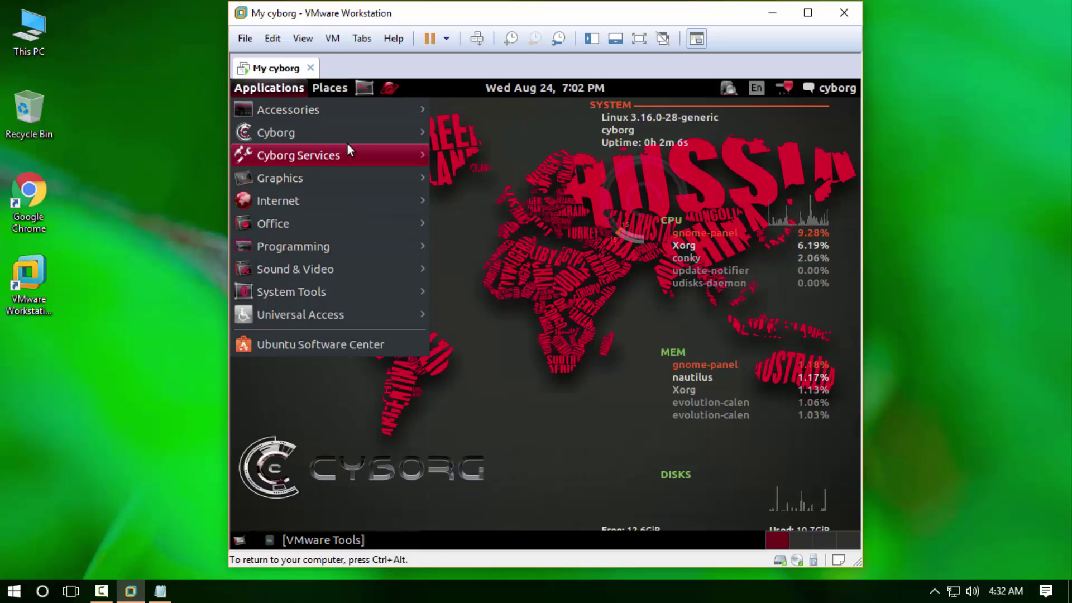
mouse_move(346, 132)
mouse_move(621, 139)
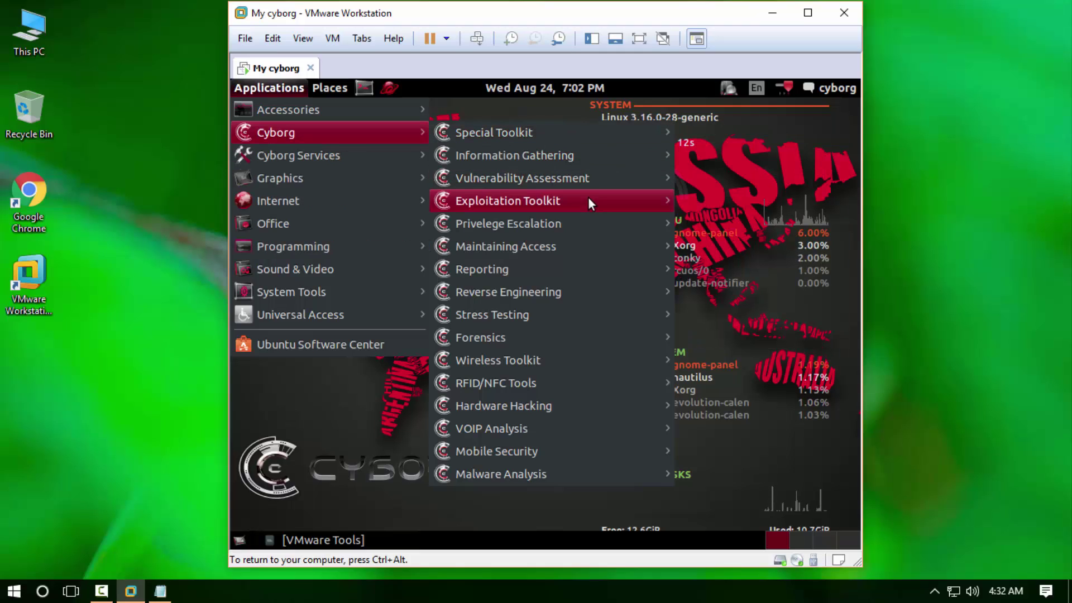
mouse_move(579, 223)
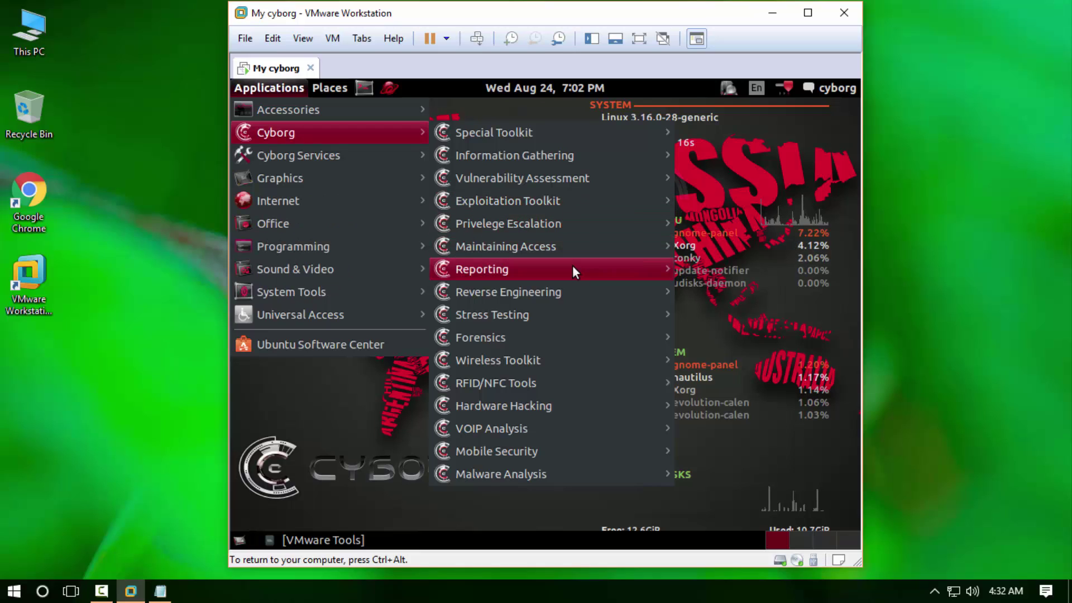
mouse_move(572, 289)
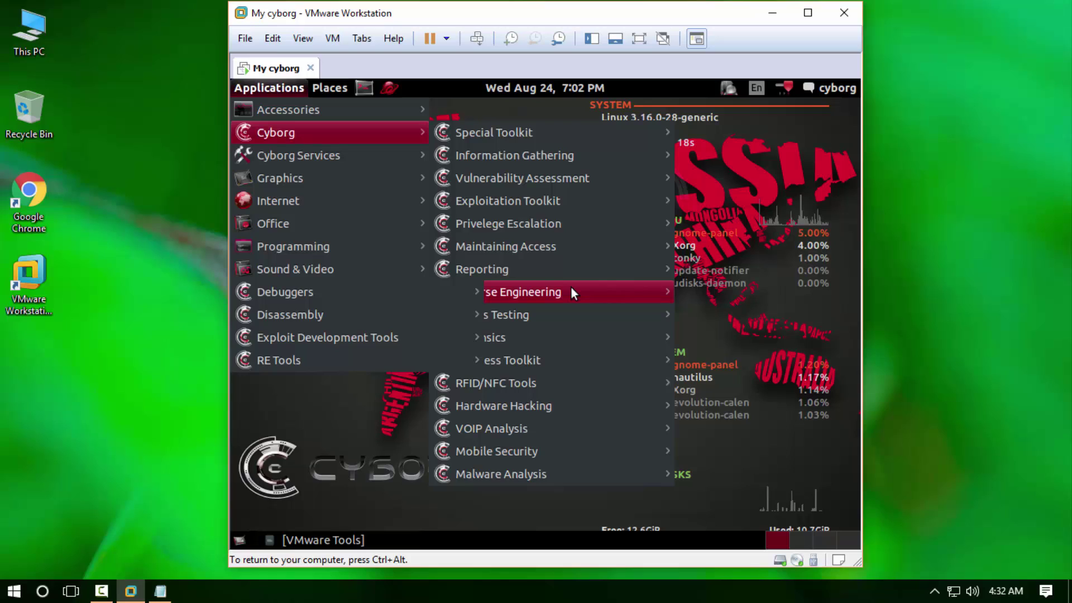
mouse_move(618, 334)
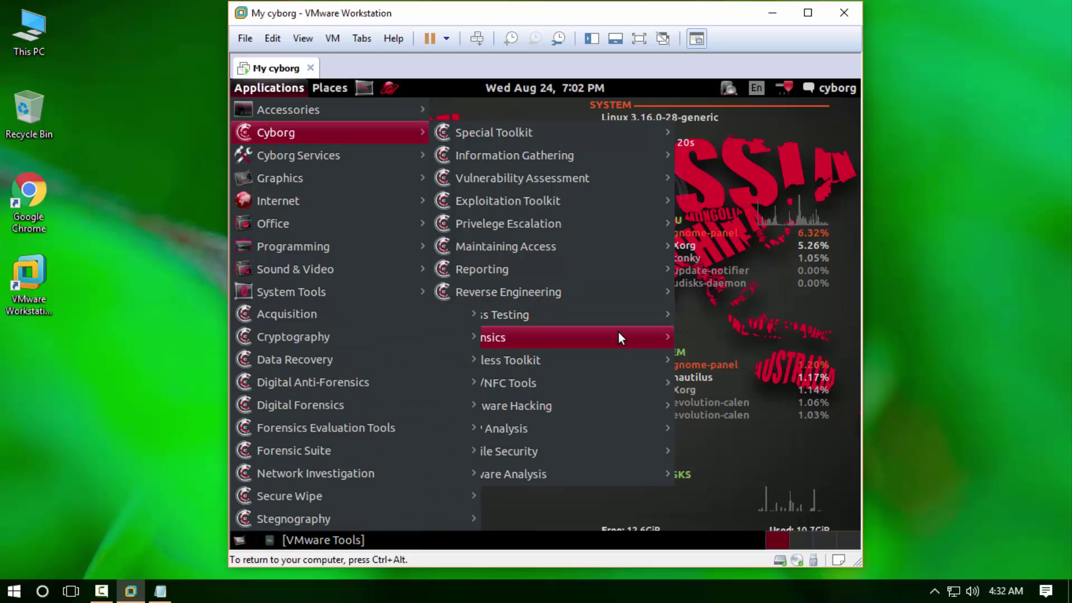
mouse_move(611, 359)
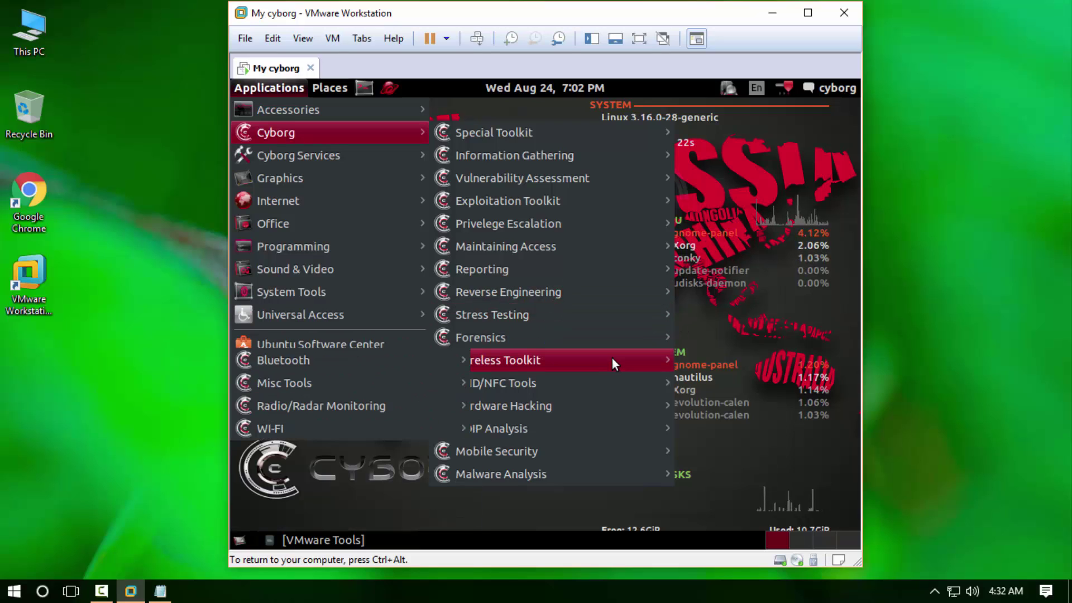
mouse_move(594, 400)
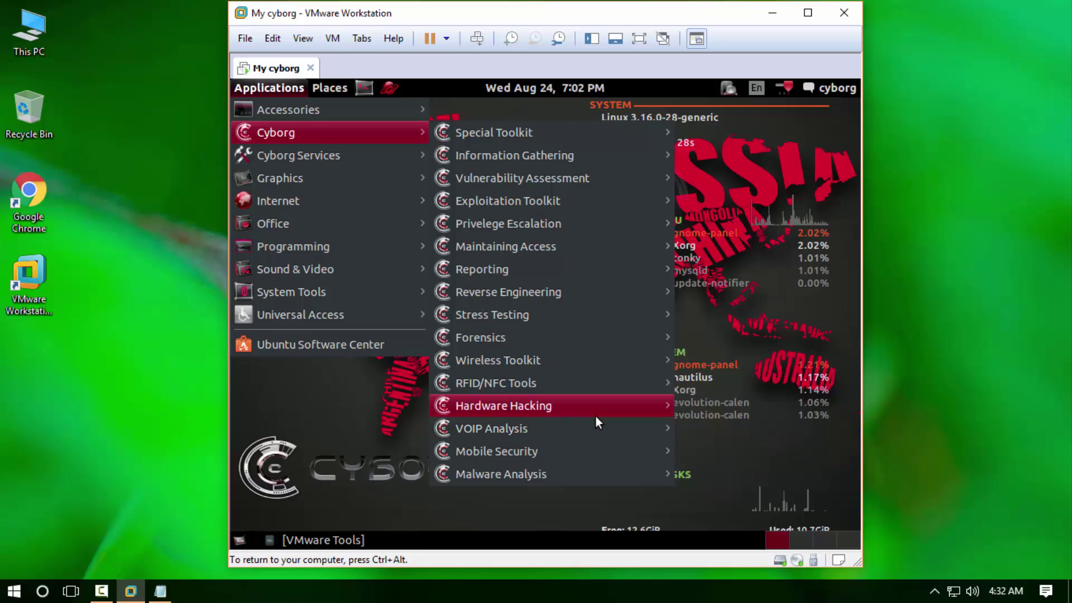
- Browse the Cyborg Services, Internet, Programming, Sound & Video, System Tools and Universal Access menus
mouse_move(584, 457)
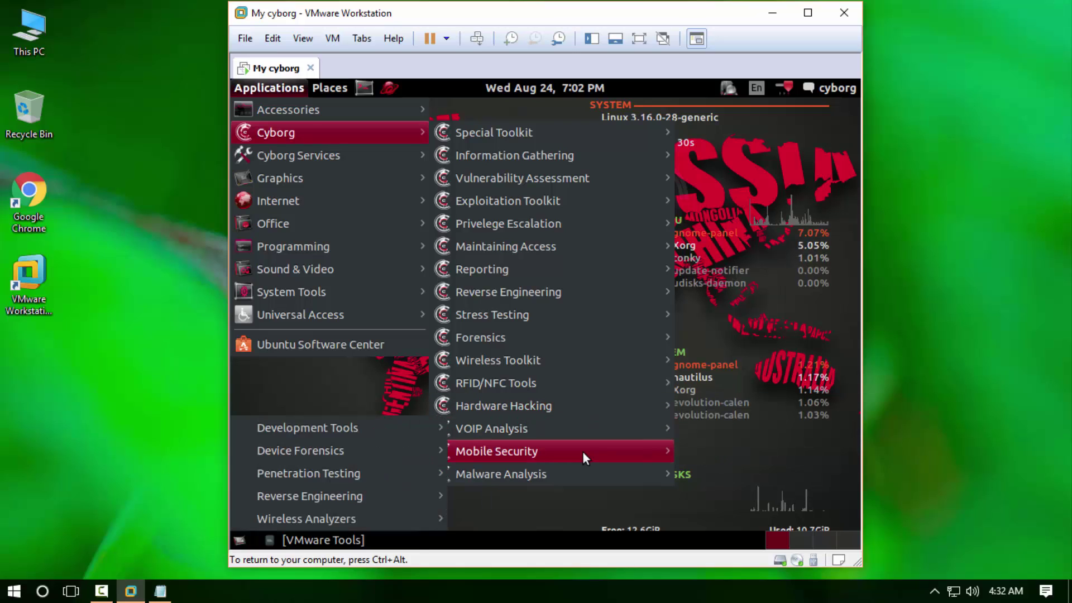
mouse_move(568, 477)
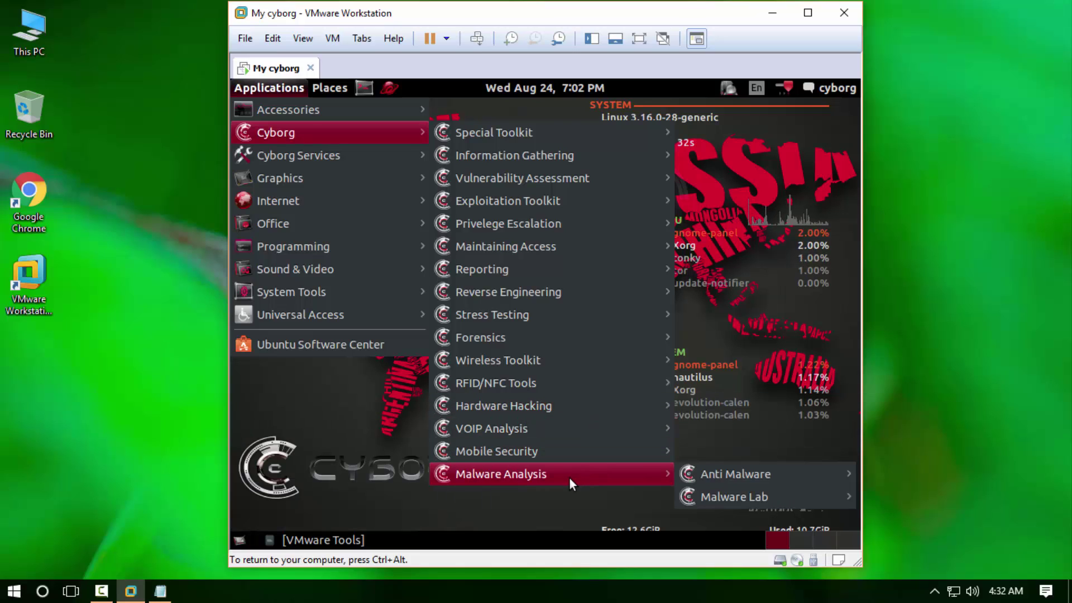
mouse_move(291, 148)
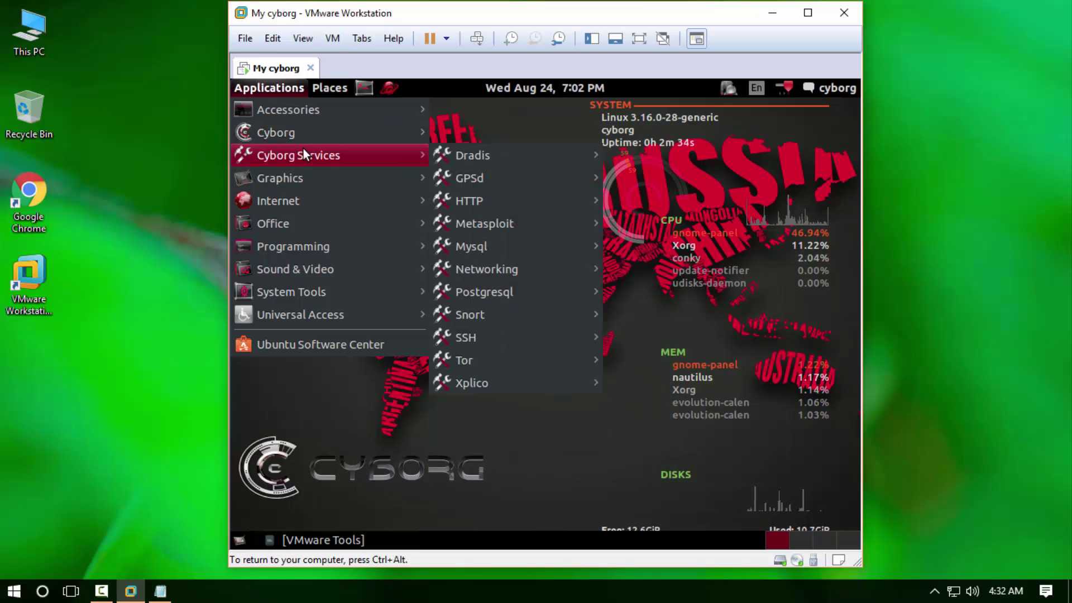
mouse_move(488, 184)
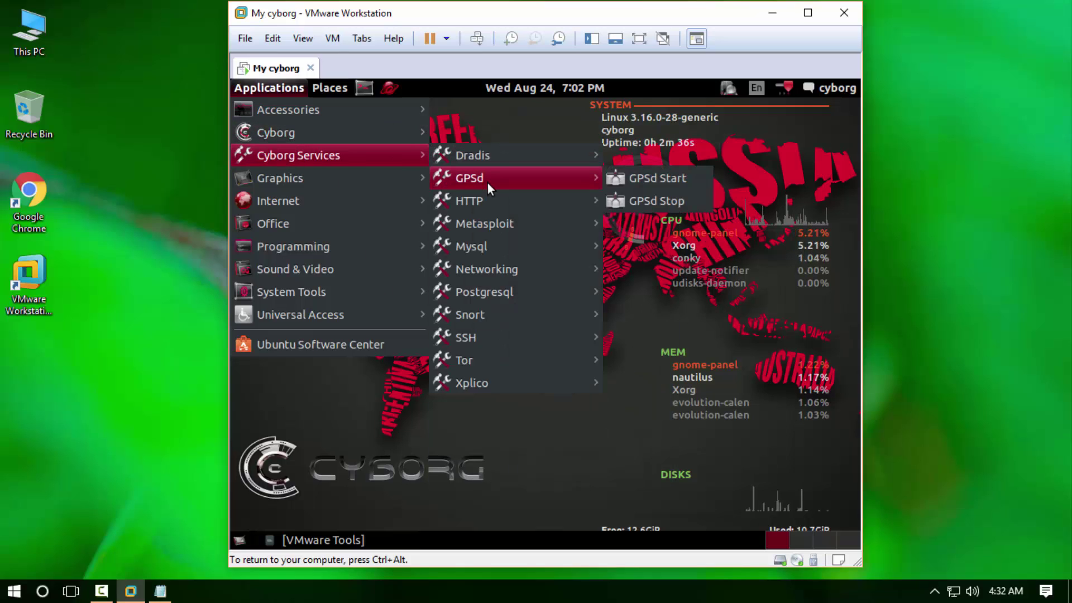
mouse_move(491, 202)
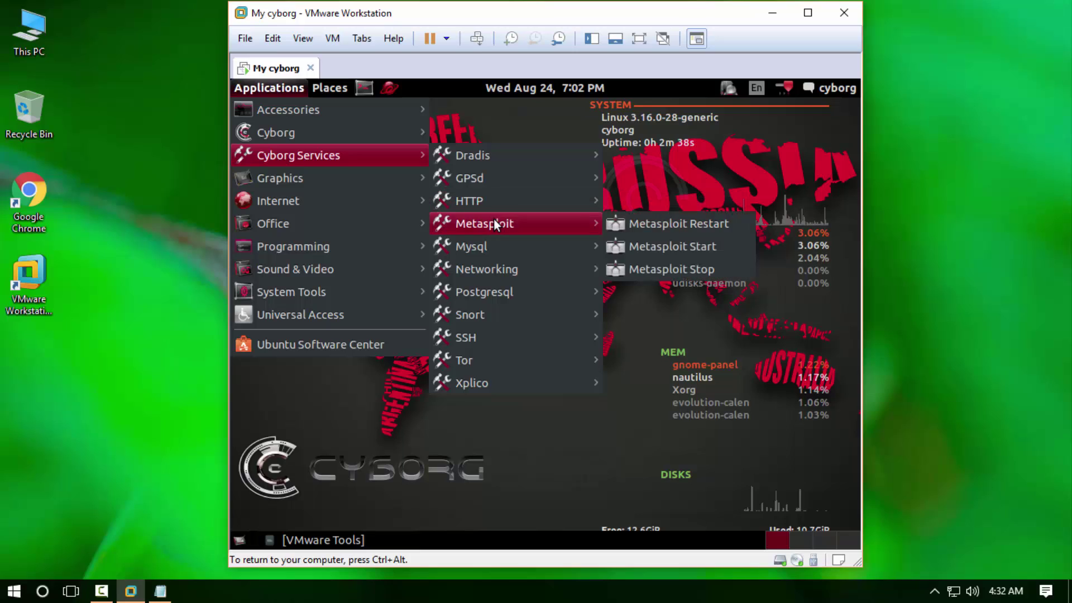
mouse_move(499, 266)
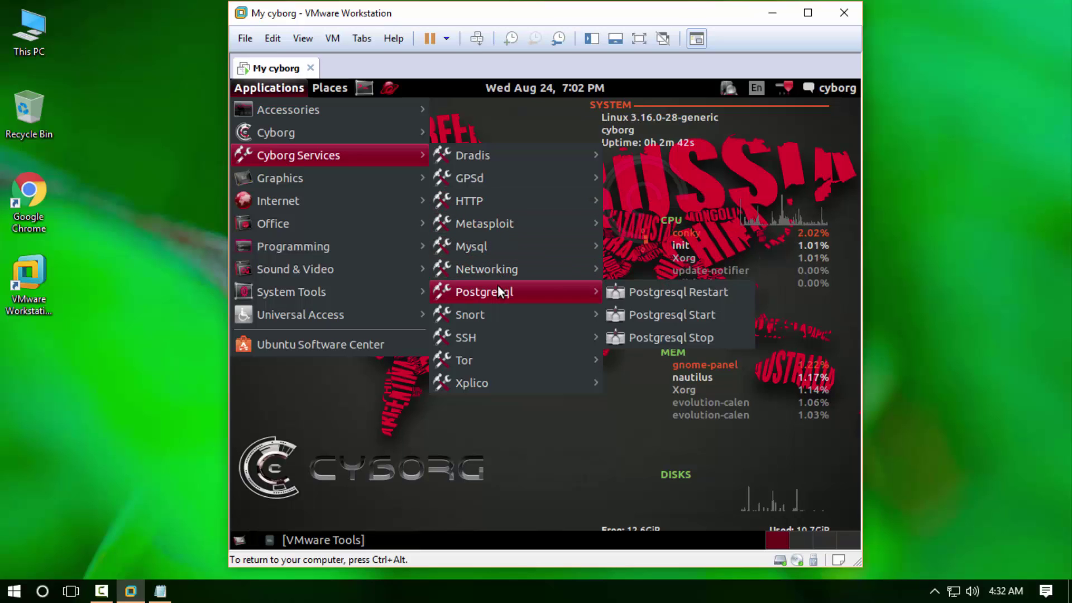
mouse_move(499, 314)
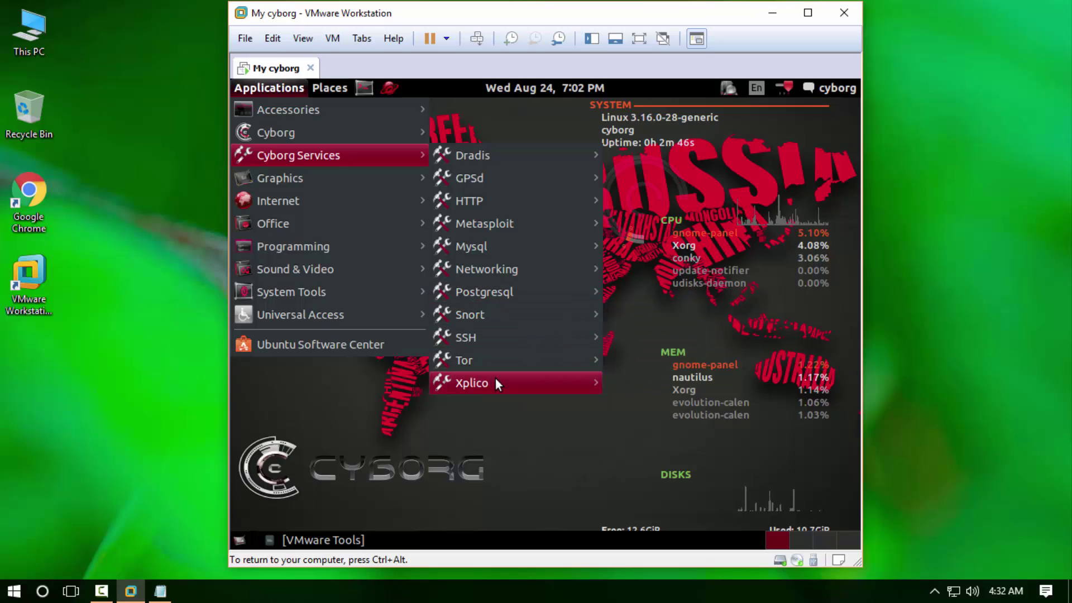
mouse_move(494, 379)
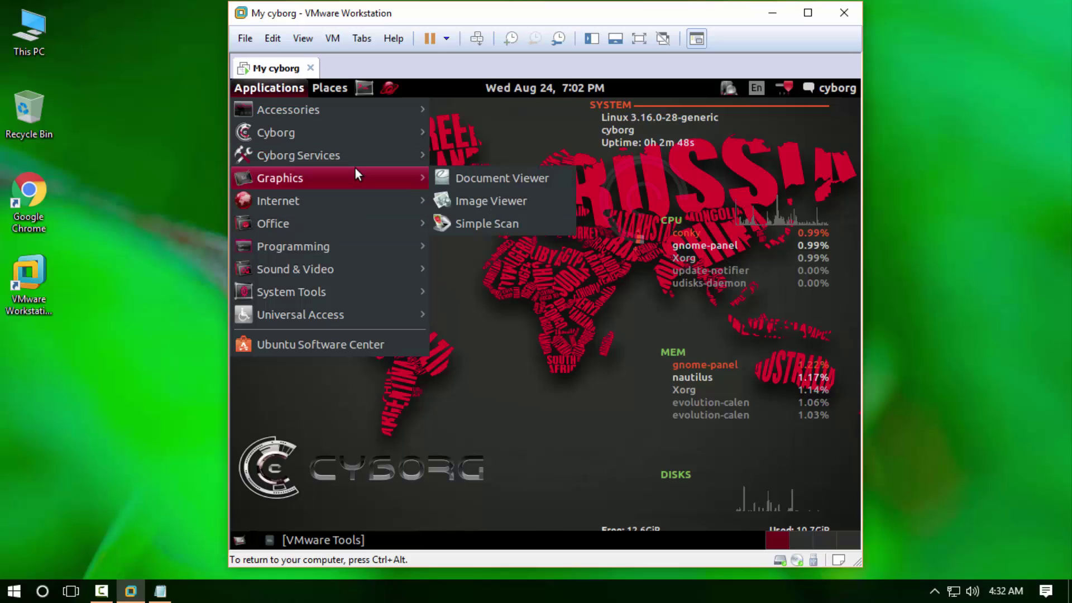
mouse_move(345, 202)
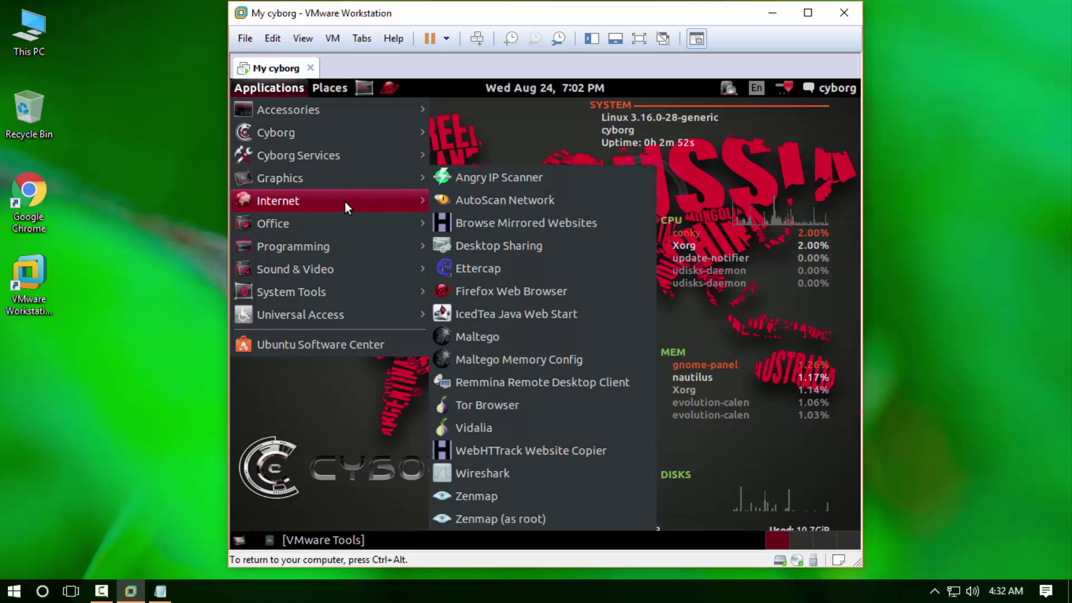
mouse_move(337, 248)
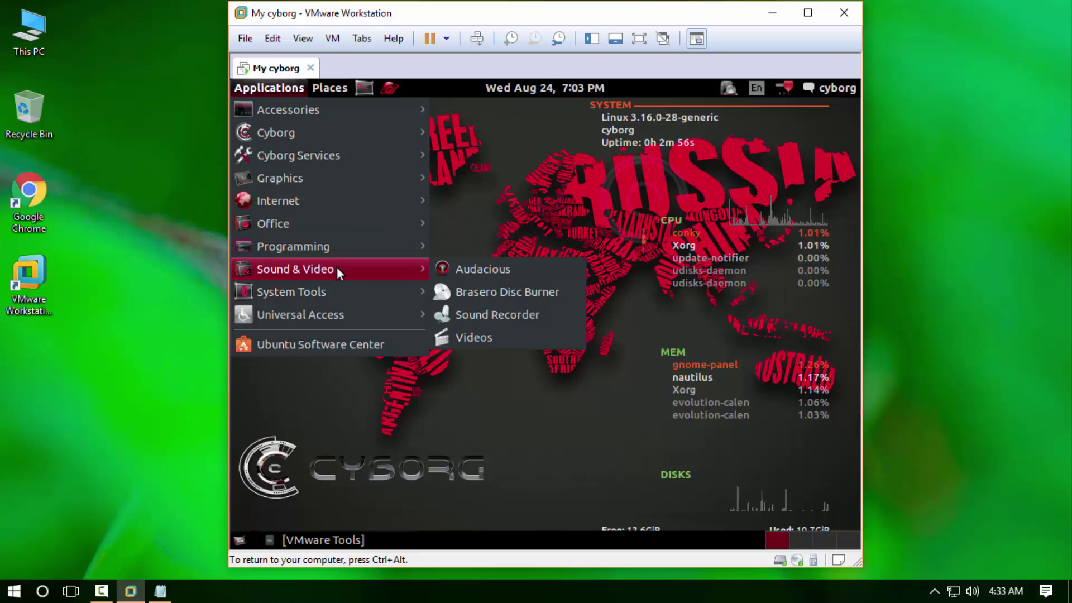
mouse_move(336, 290)
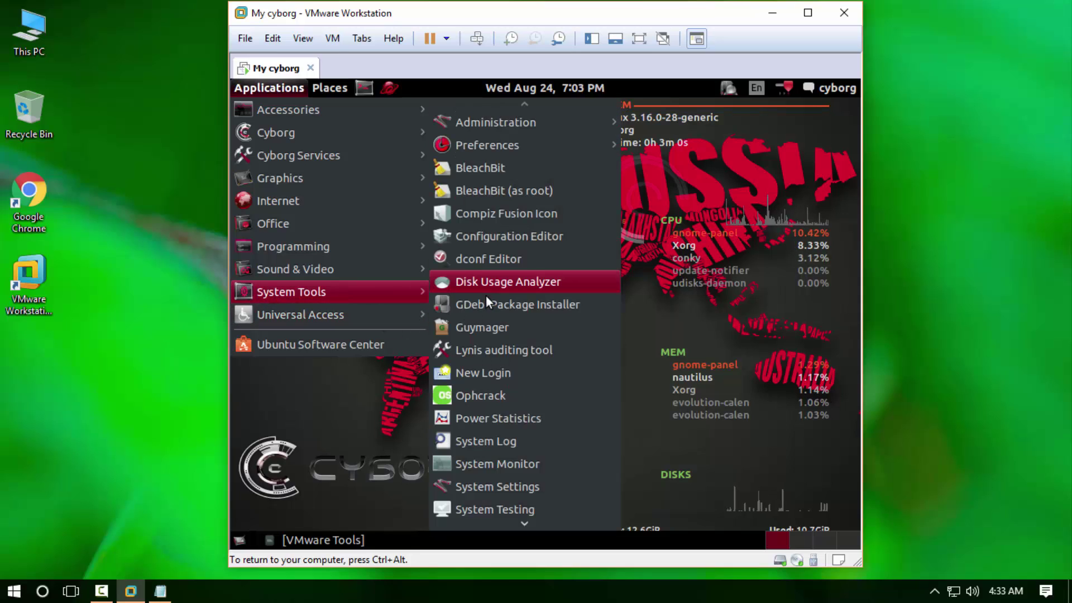
mouse_move(525, 522)
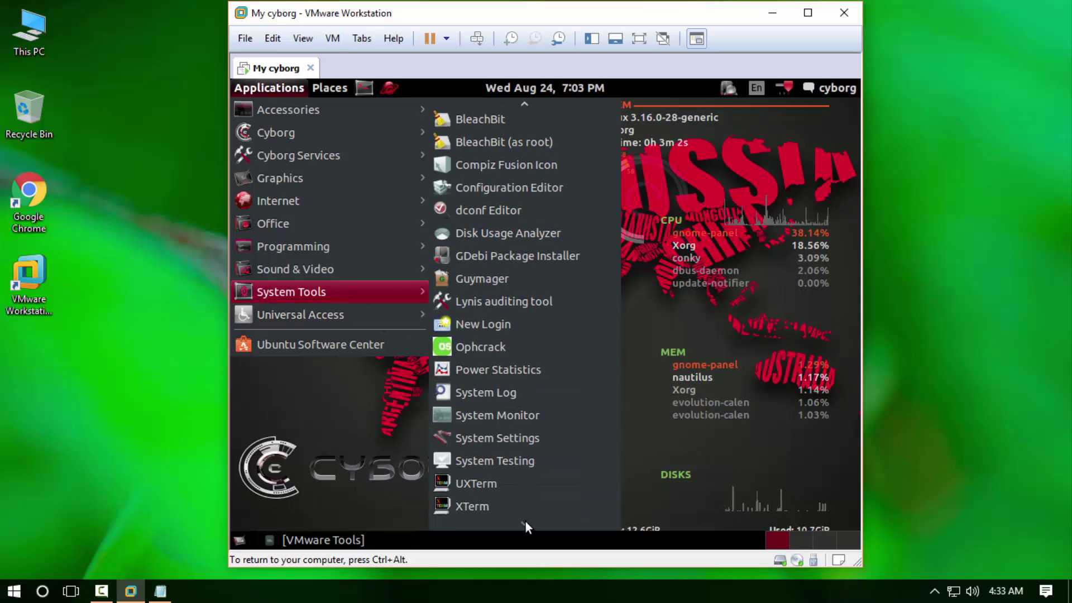
mouse_move(387, 319)
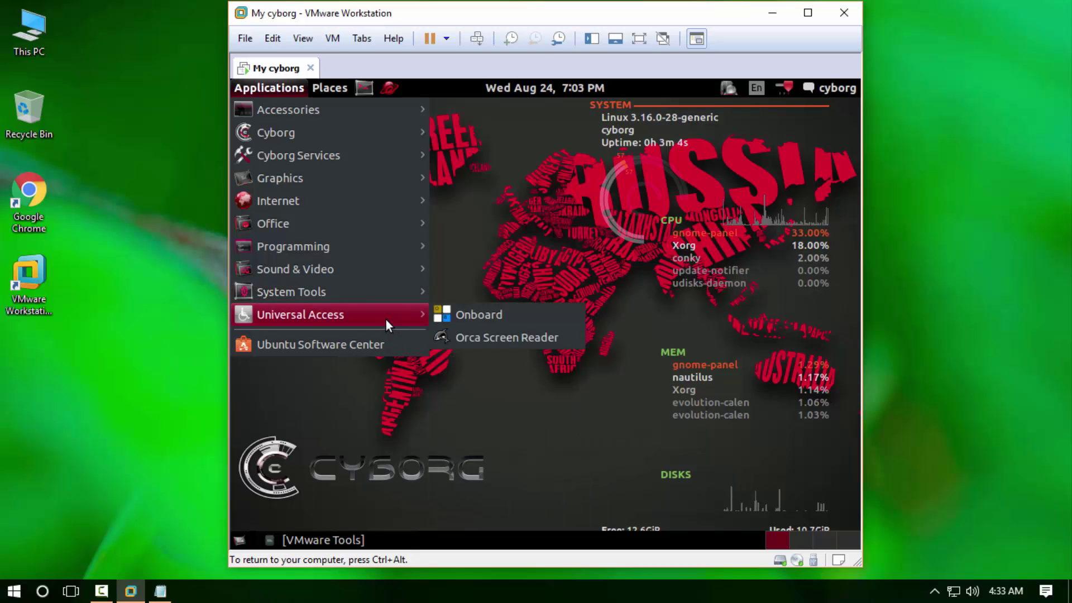
- Close the applications menu, open a terminal and run uname -a
left_click(390, 407)
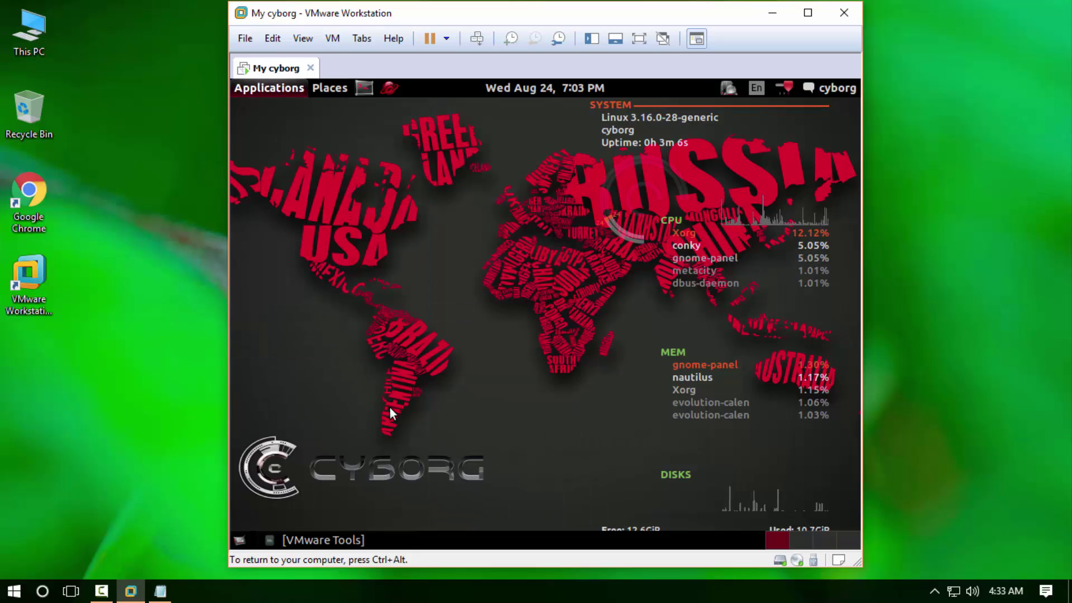
left_click(363, 93)
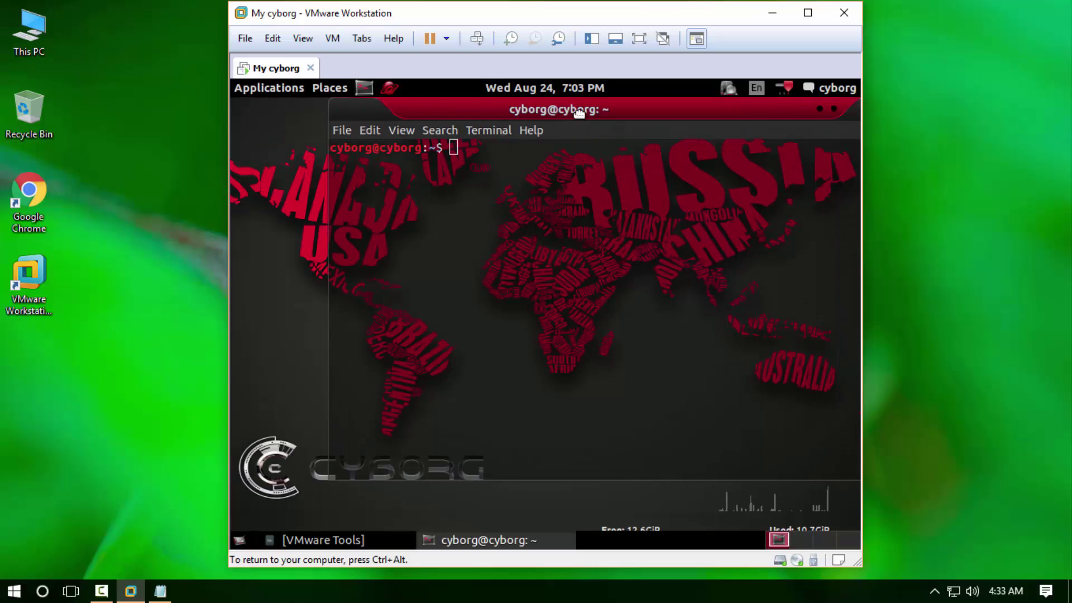
key("Return")
key("Return")
key("Return")
key("Return")
key("Return")
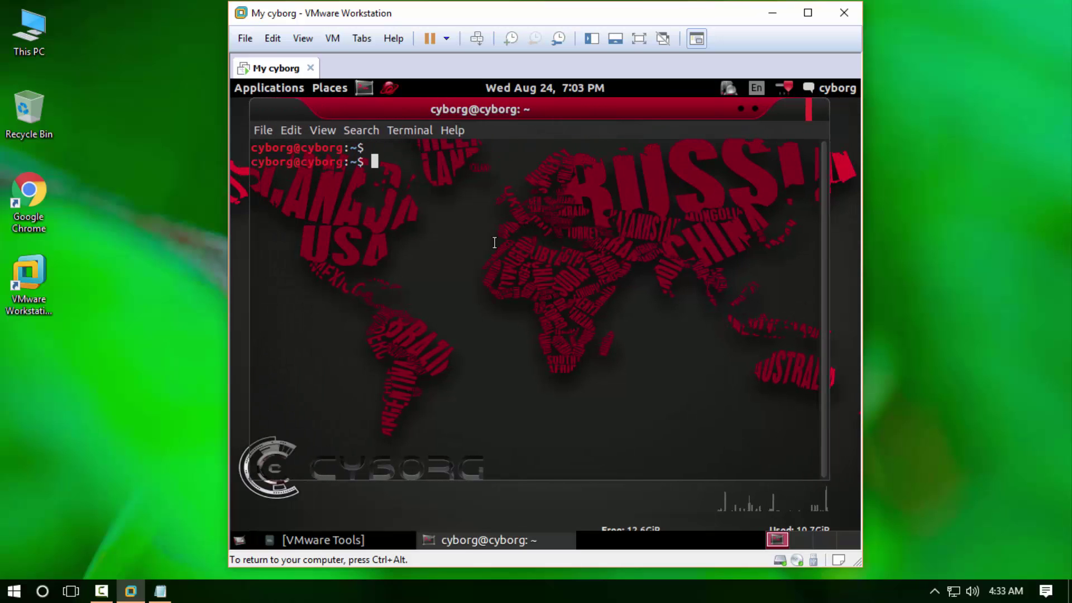
type("u")
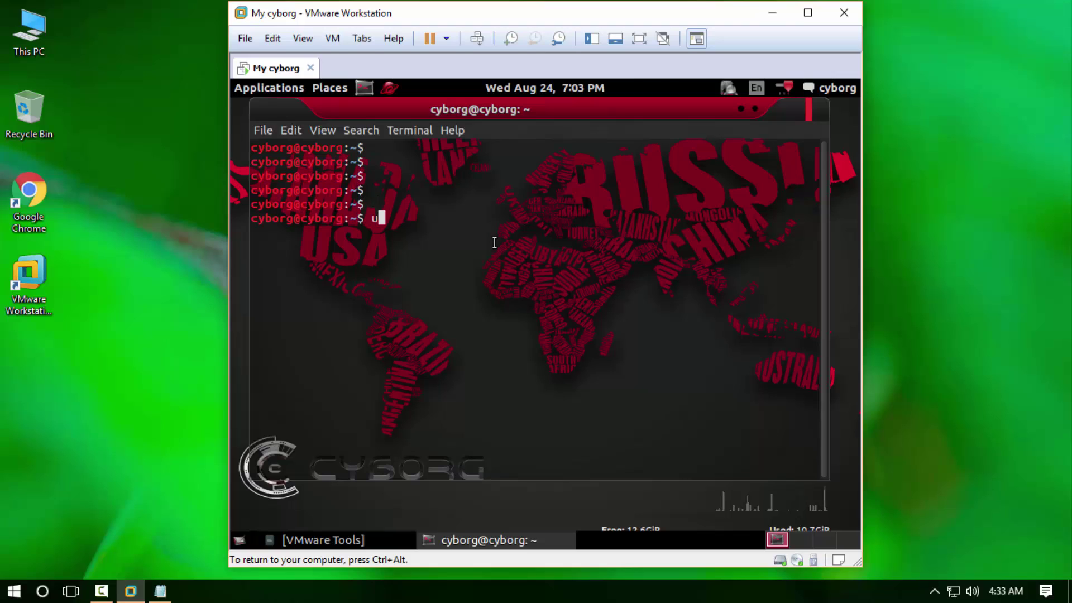
type("nam")
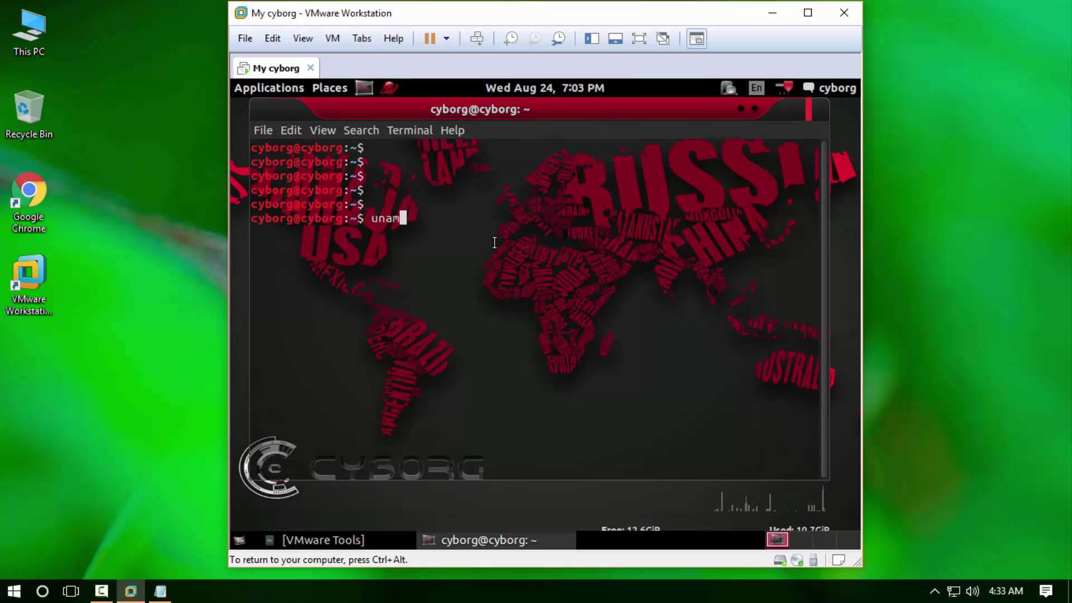
type("e -a")
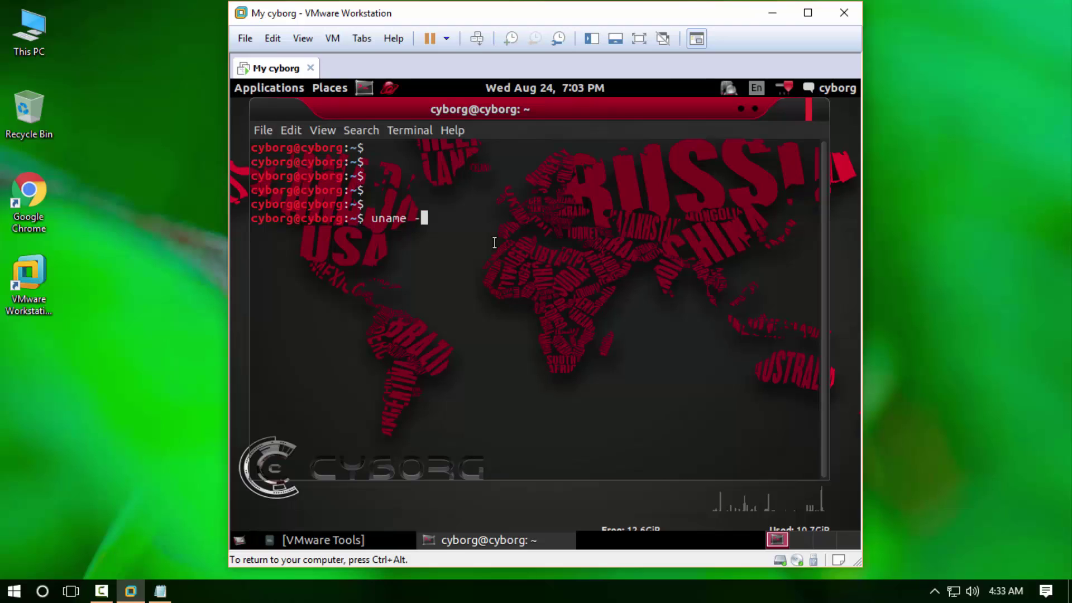
key("Return")
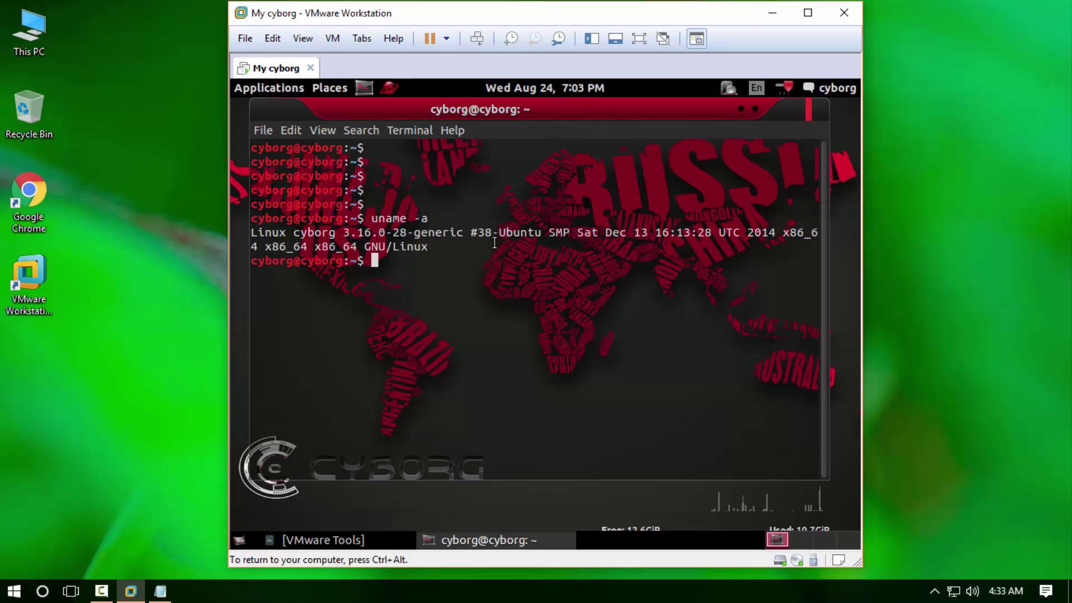
- Rerun the command as uname -r, showing kernel release 3.16.0-28-generic
key("Up")
type("r")
key("Return")
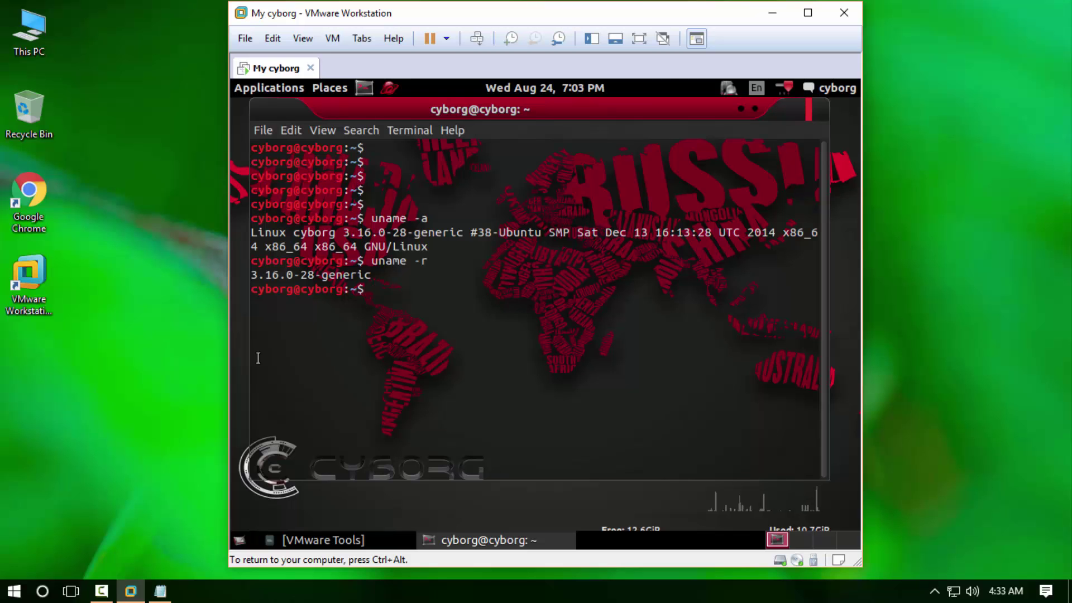
- Bring the Notepad notes forward and restore the window so it sits beside the VM
left_click(161, 591)
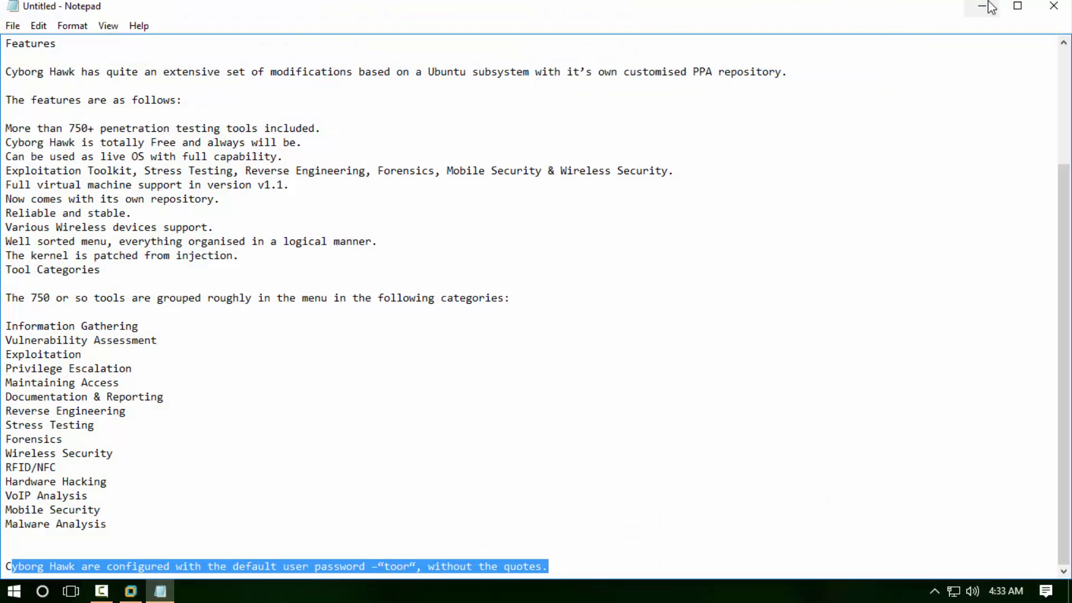
left_click(1017, 6)
left_click(1016, 7)
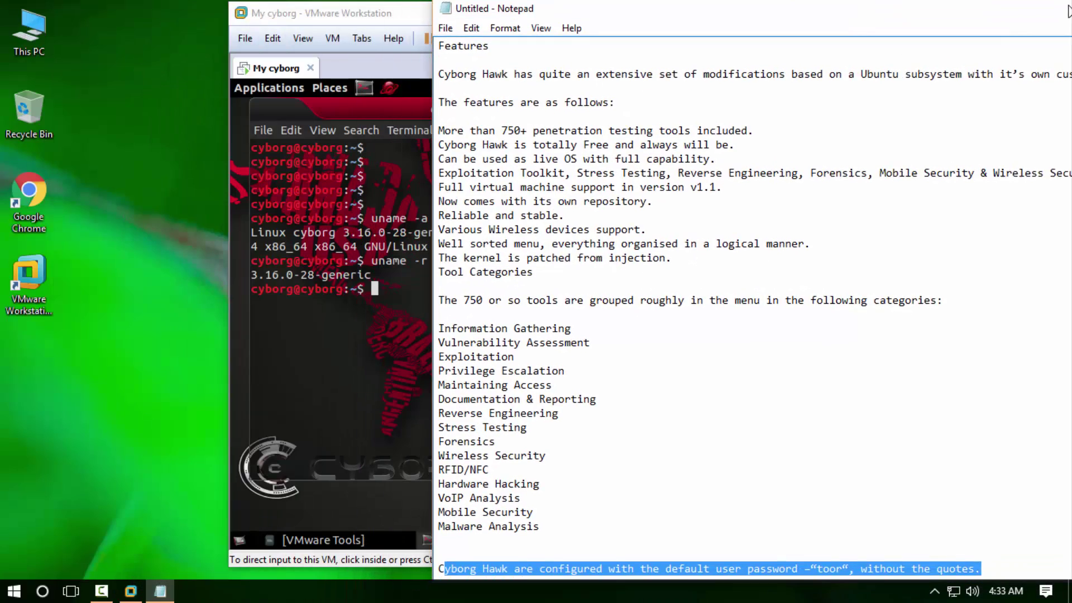
scroll(918, 201, "down", 8)
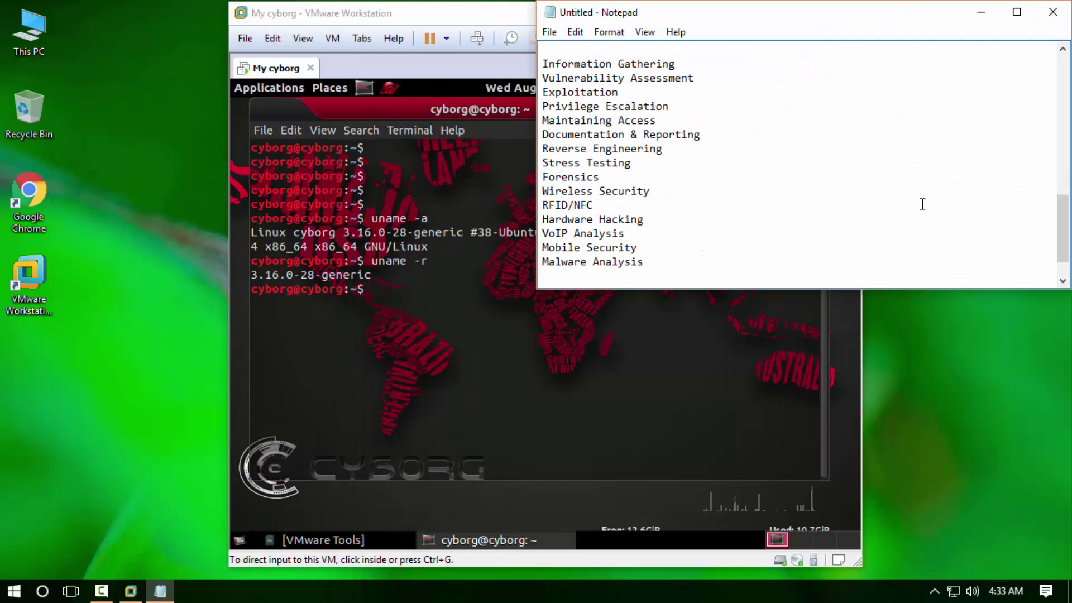
- Below the last paragraph, type 'thats it' and 'thanks for watching and please subscribe our channe'
left_click(636, 267)
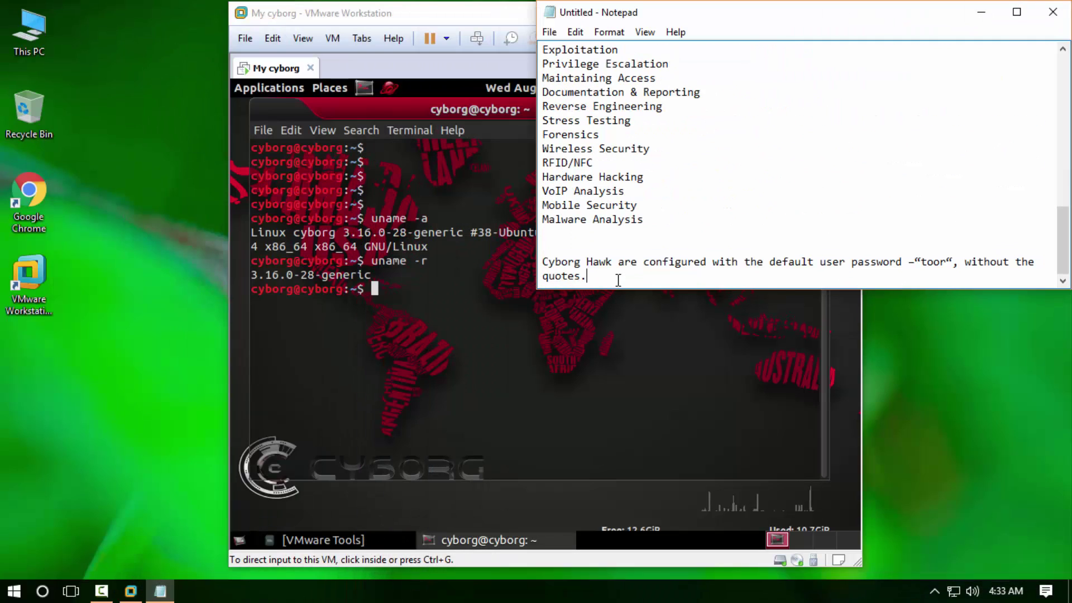
key("Return")
key("Return")
key("Return")
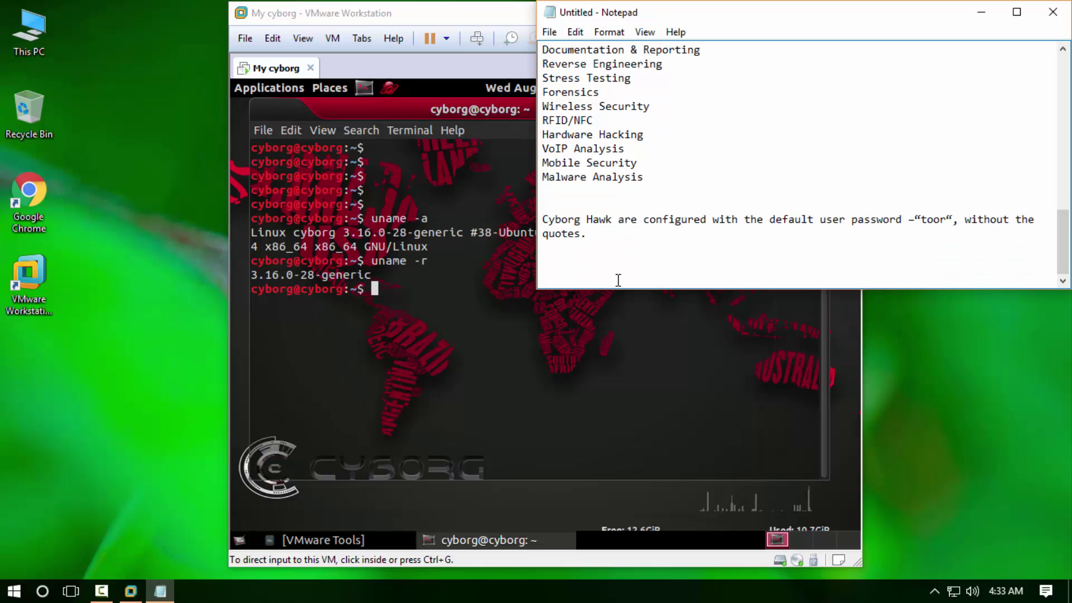
type("thats it")
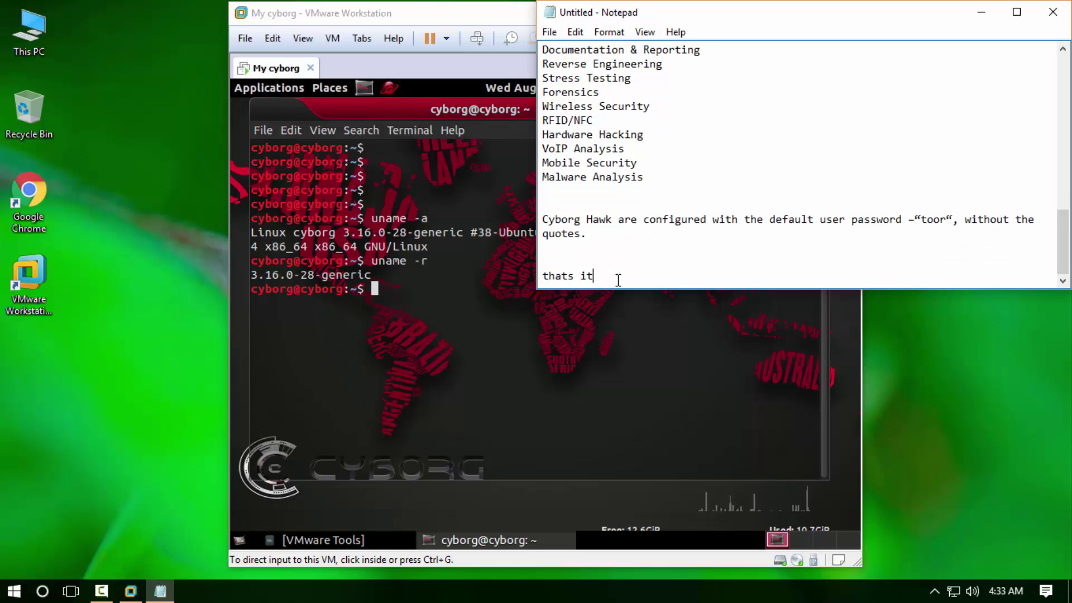
key("Return")
type("thanks fo")
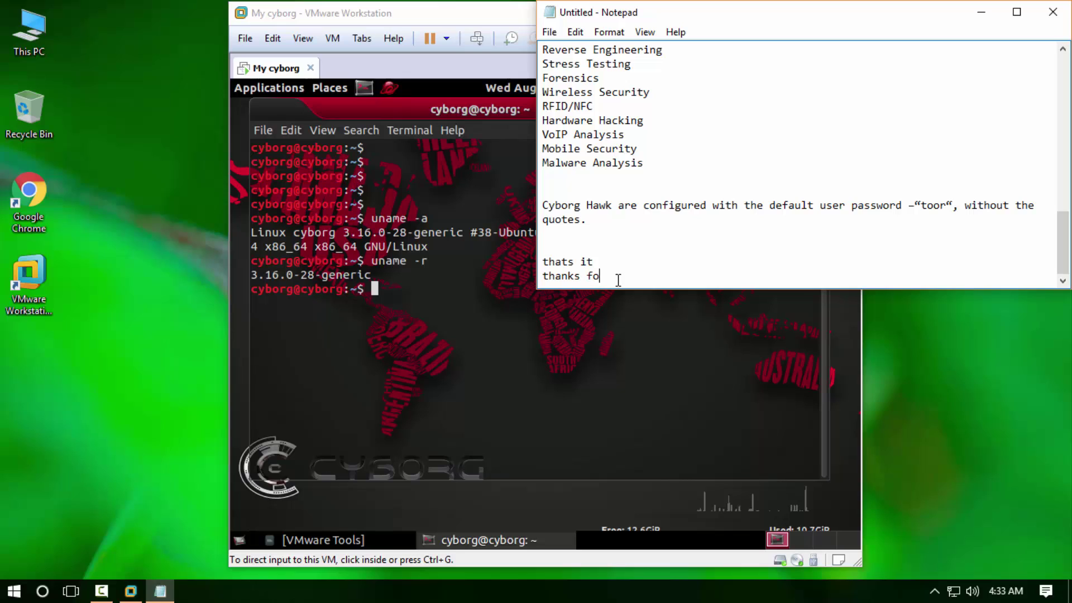
type("r watchin")
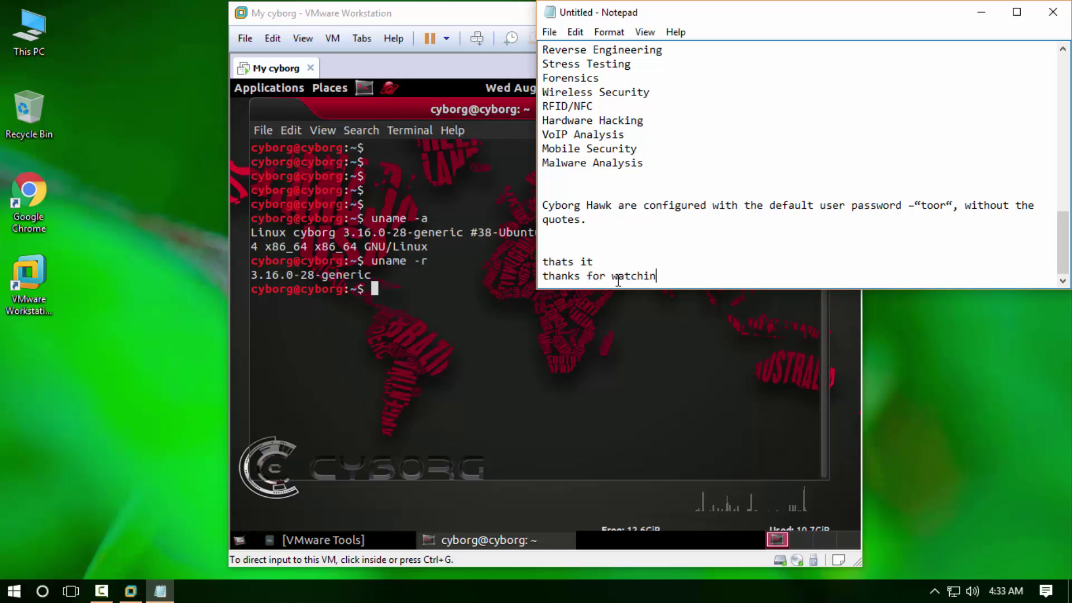
type("g and")
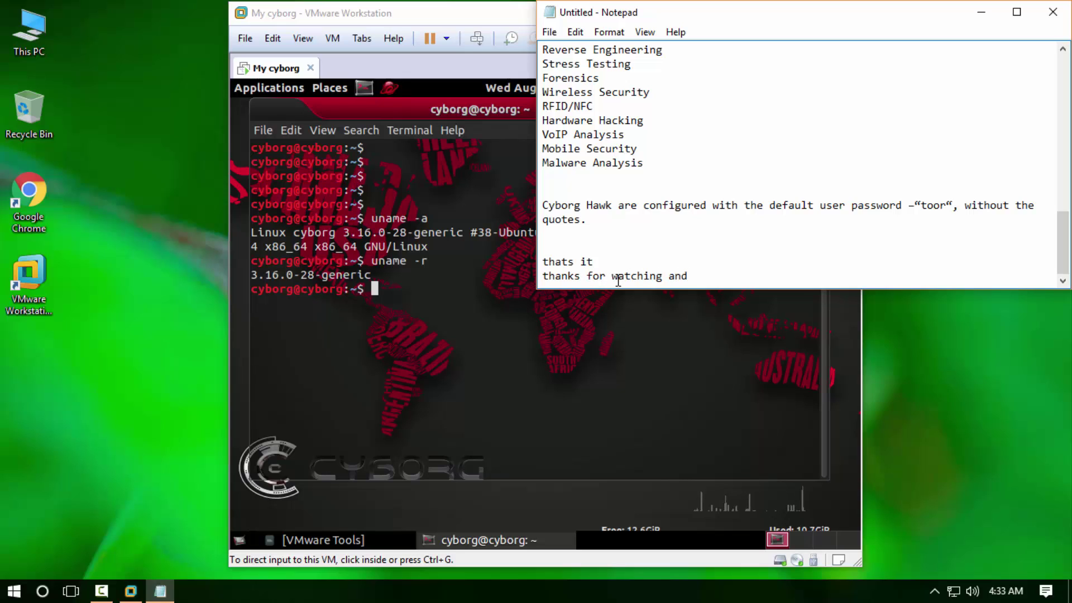
type(" please sub")
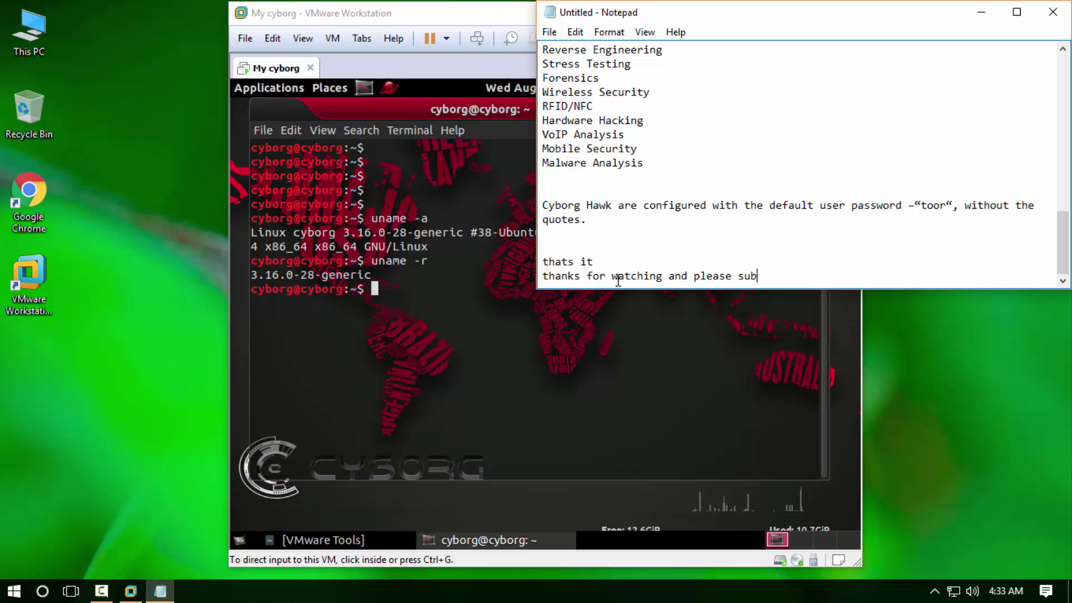
type("scribe ")
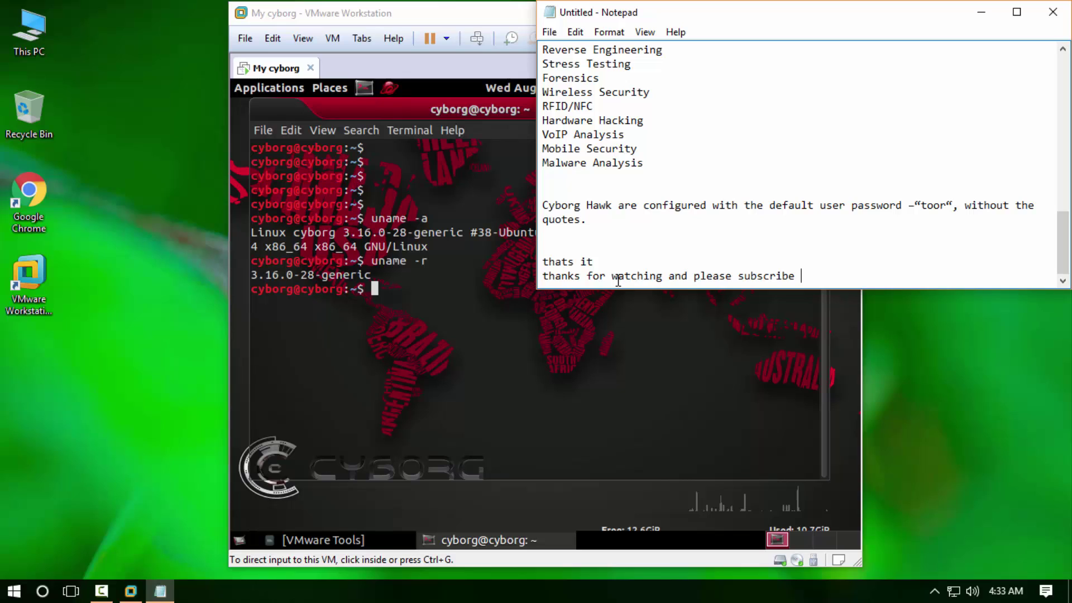
type("our chann")
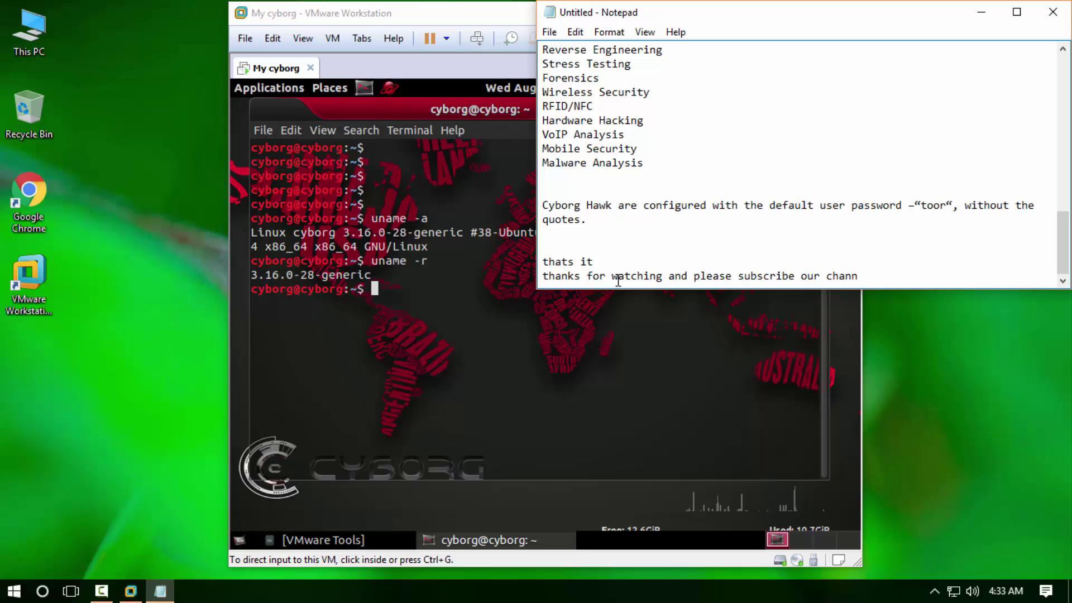